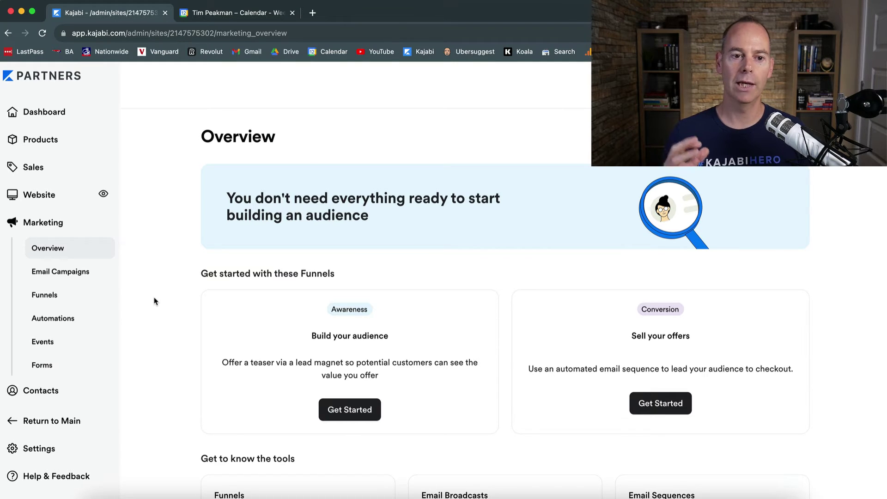
- From Marketing > Funnels, start a new funnel and browse the blueprints to Zoom Webinar
click(45, 297)
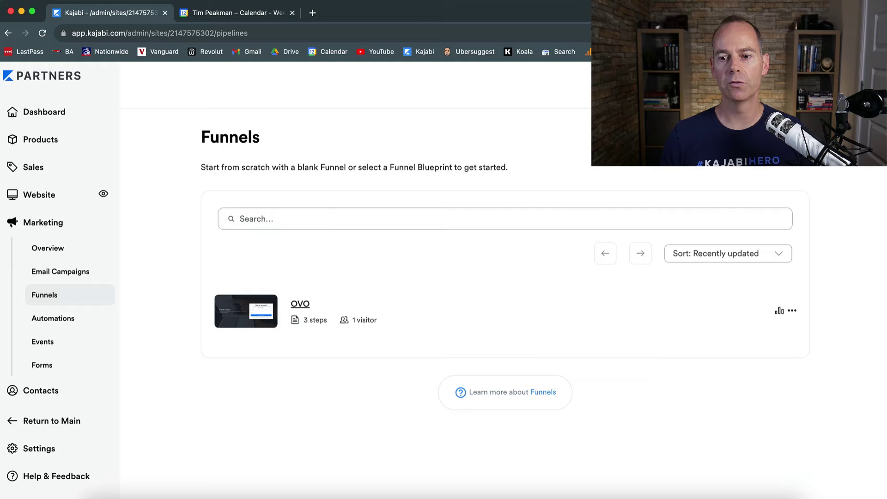
click(781, 85)
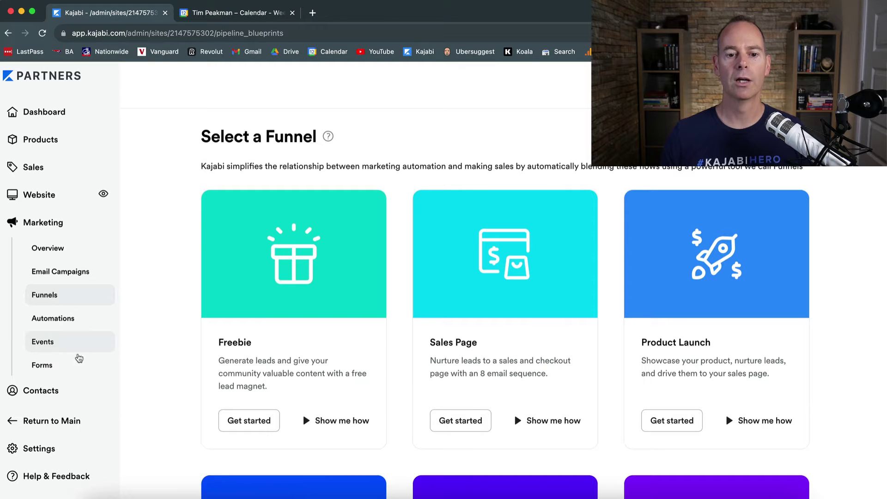
scroll(169, 382, down, 3)
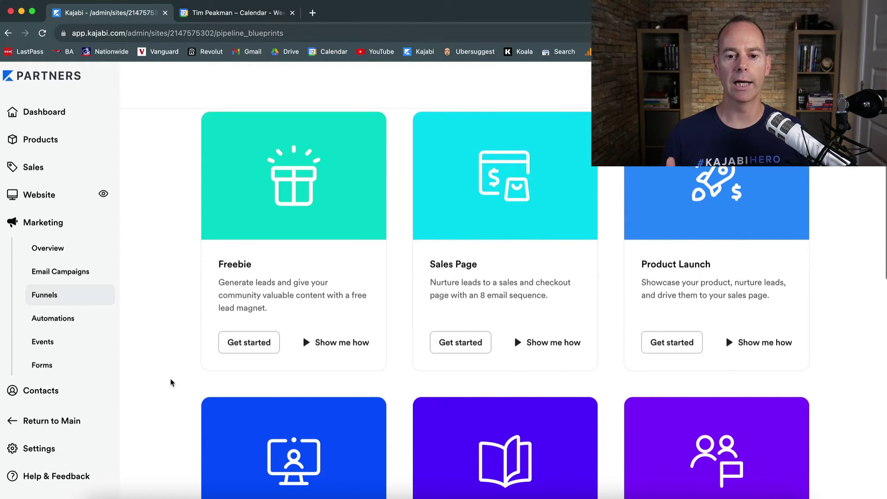
scroll(170, 383, down, 5)
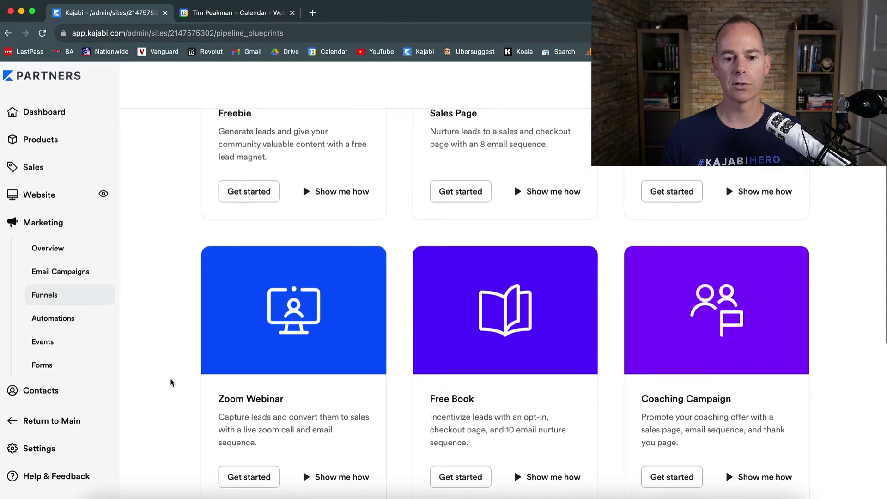
scroll(171, 382, down, 1)
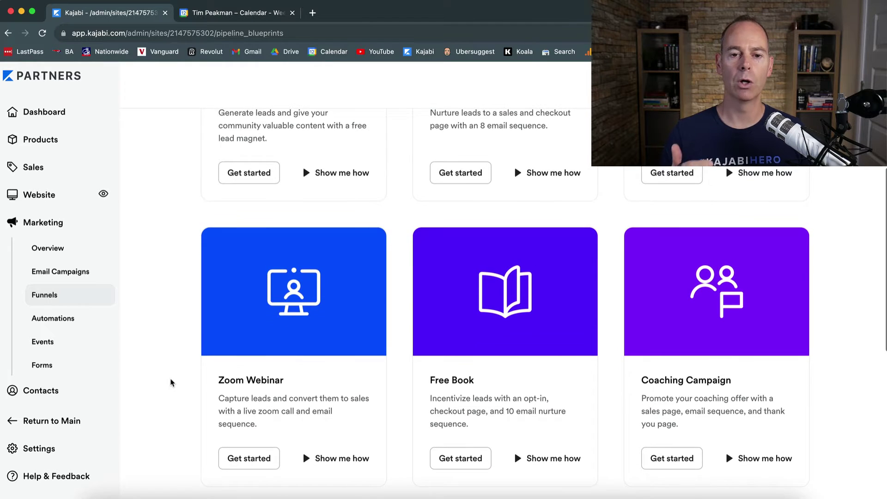
scroll(170, 383, down, 2)
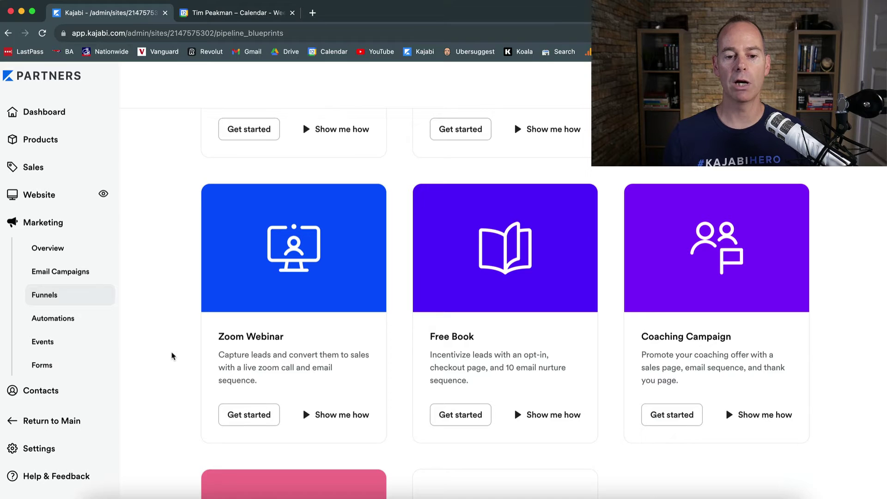
scroll(172, 356, up, 2)
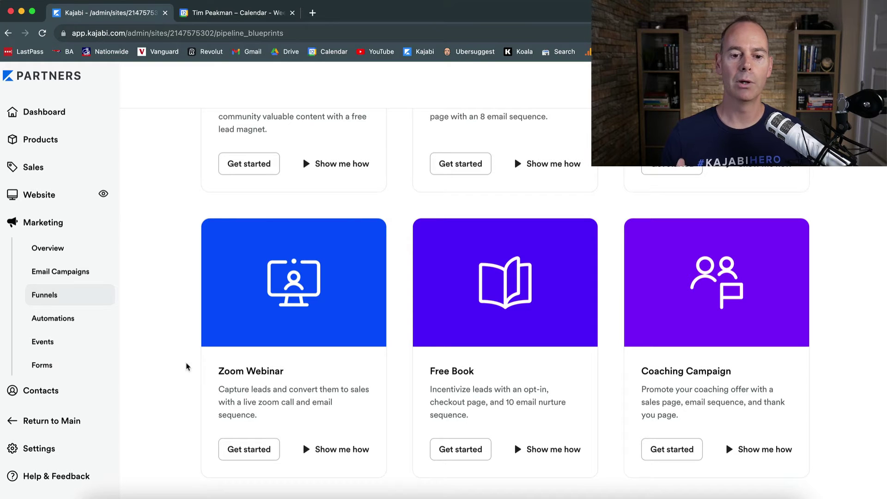
- Start from the Zoom Webinar blueprint, title it 'Zoom Webinar to Coaching' and paste the Zoom meeting link
click(250, 451)
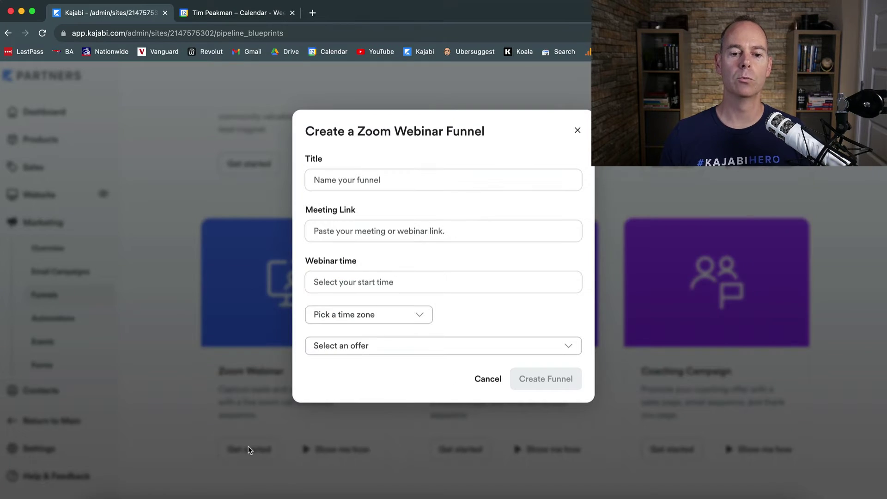
click(345, 181)
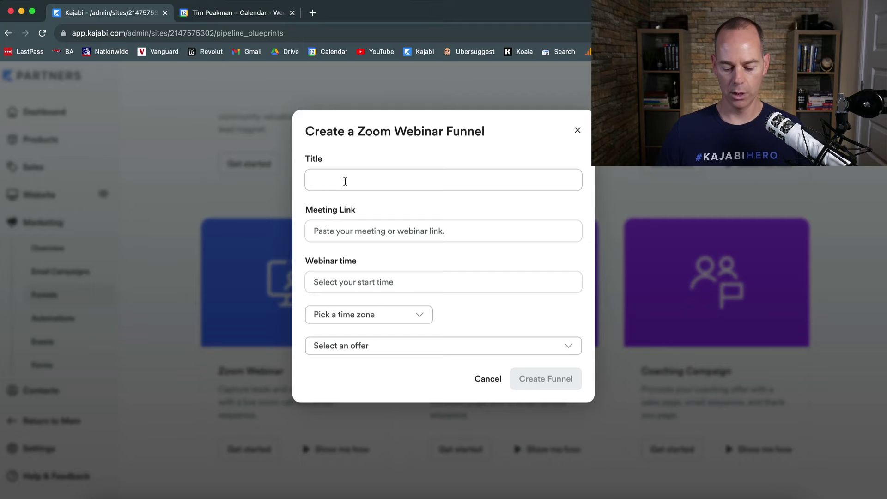
text(Zoom Webi)
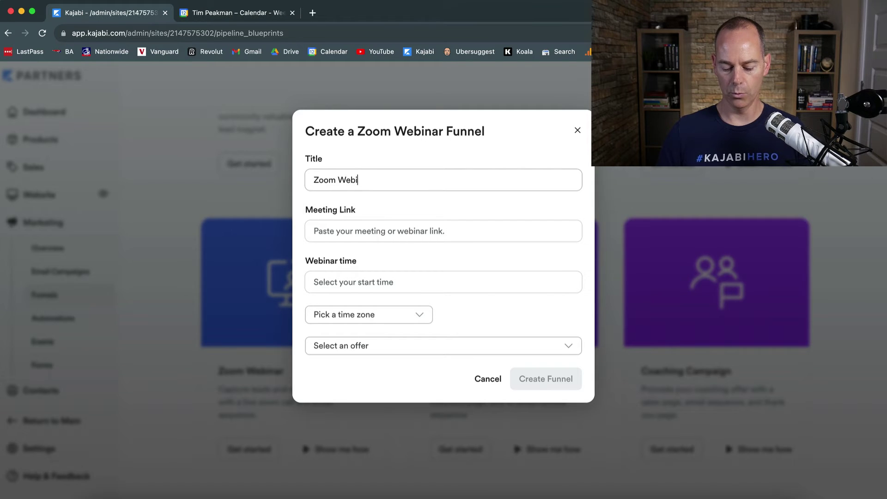
text(nar to C)
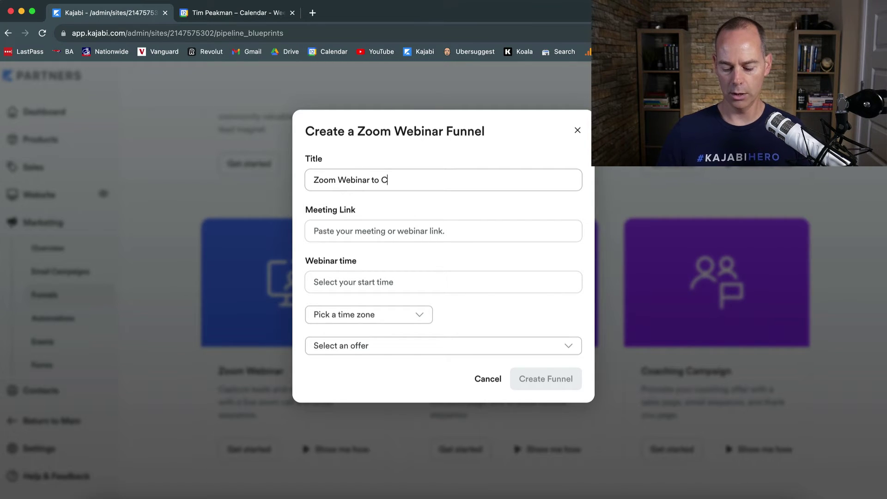
text(oach)
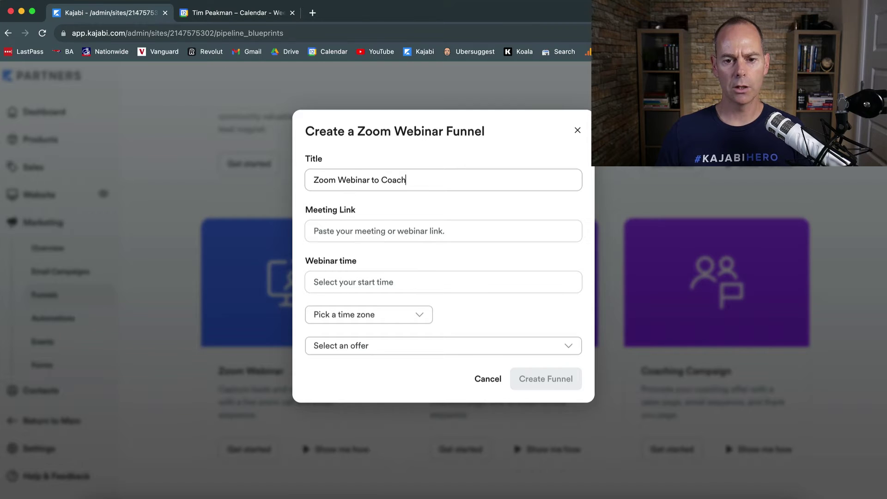
text(ing)
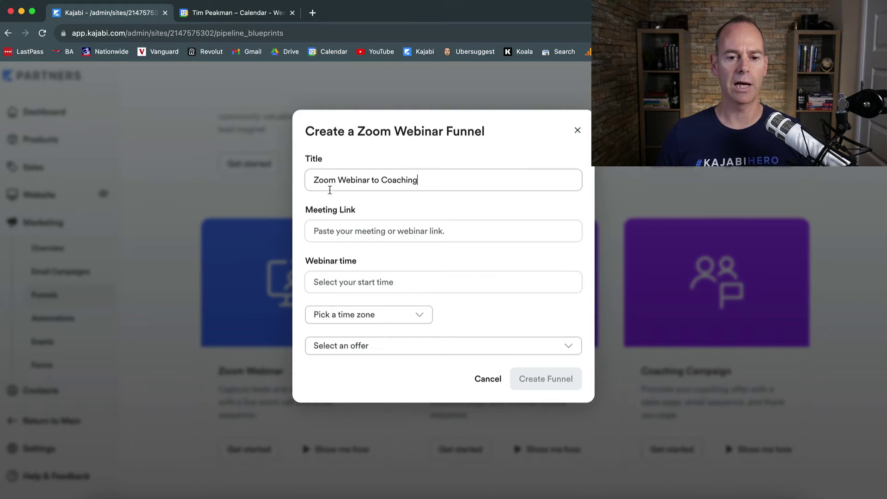
click(344, 228)
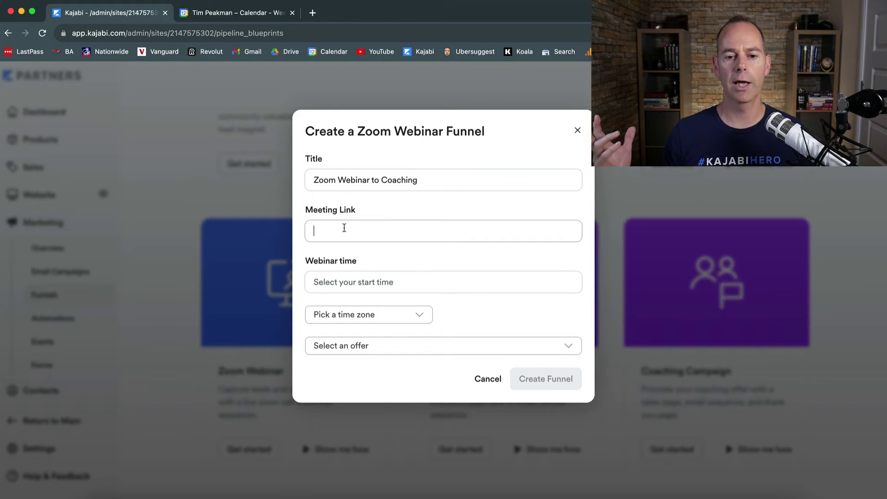
key(super+v)
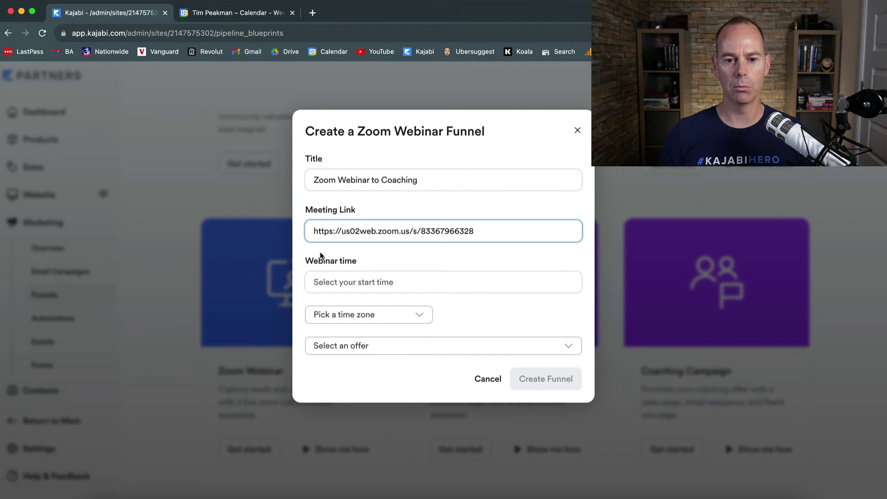
click(305, 254)
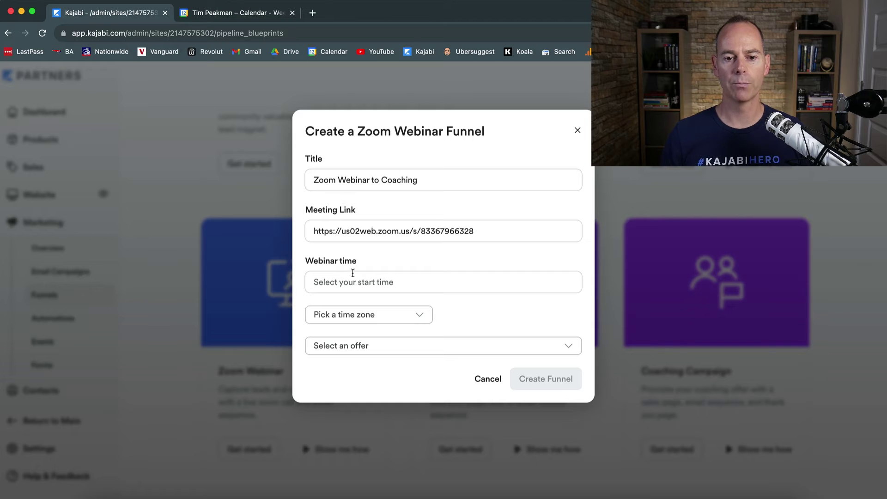
- Schedule the webinar for 26 September 2023 at 05:00 PM
click(372, 282)
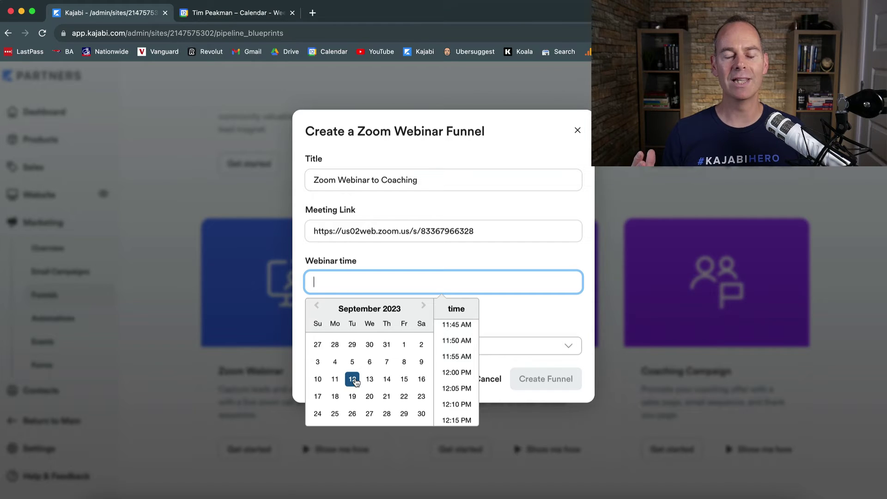
click(353, 413)
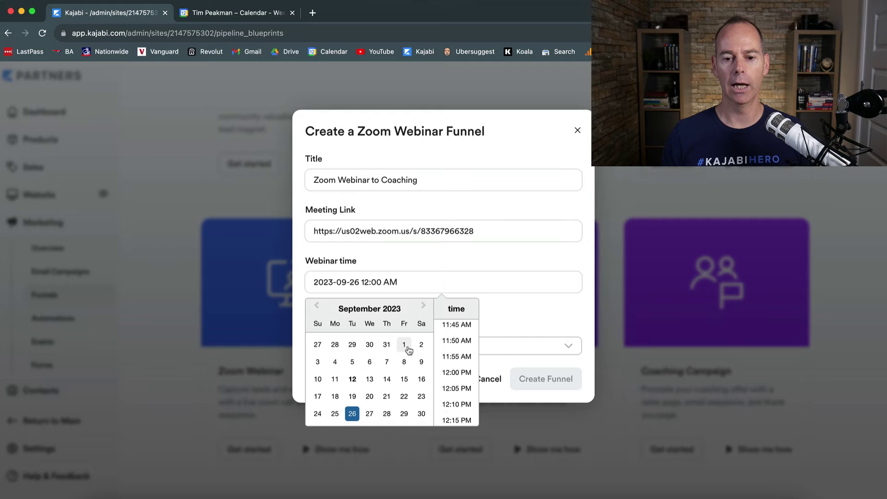
scroll(459, 359, down, 5)
scroll(460, 361, down, 8)
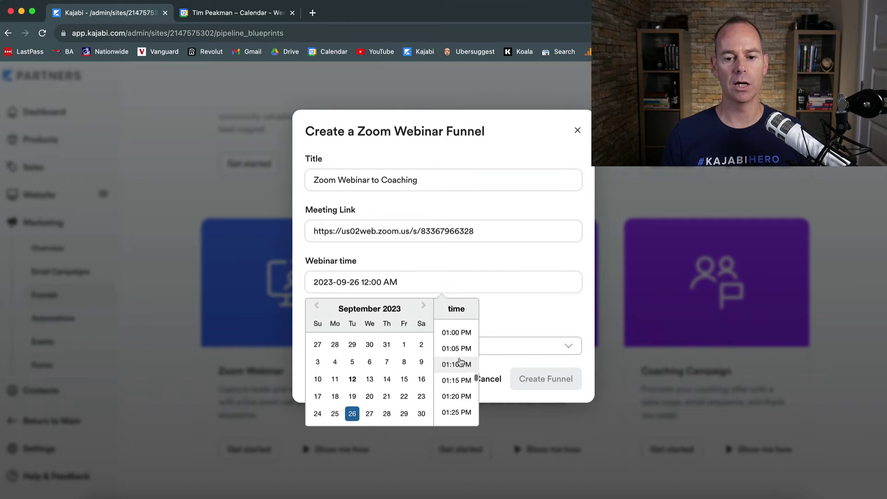
scroll(455, 401, down, 13)
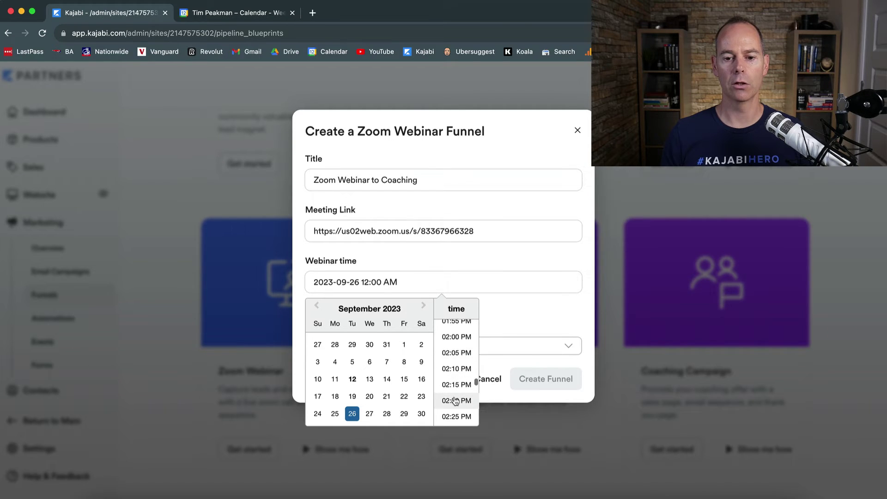
scroll(455, 400, down, 13)
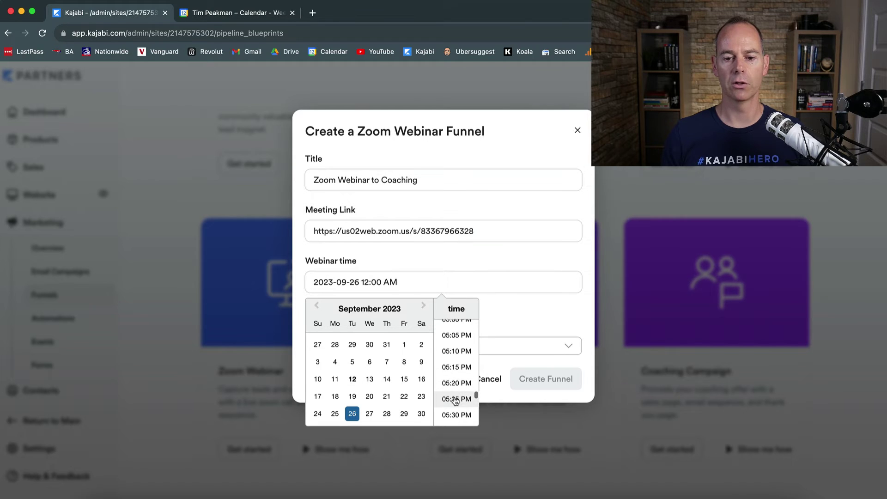
scroll(453, 356, down, 2)
click(452, 334)
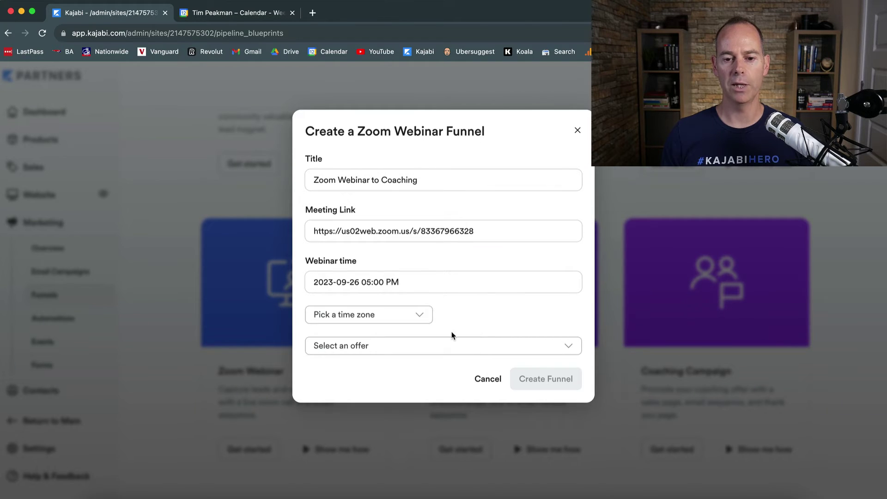
- Set the time zone to (GMT+1:00) London, pick the VIP Coaching offer, and create the funnel
click(425, 318)
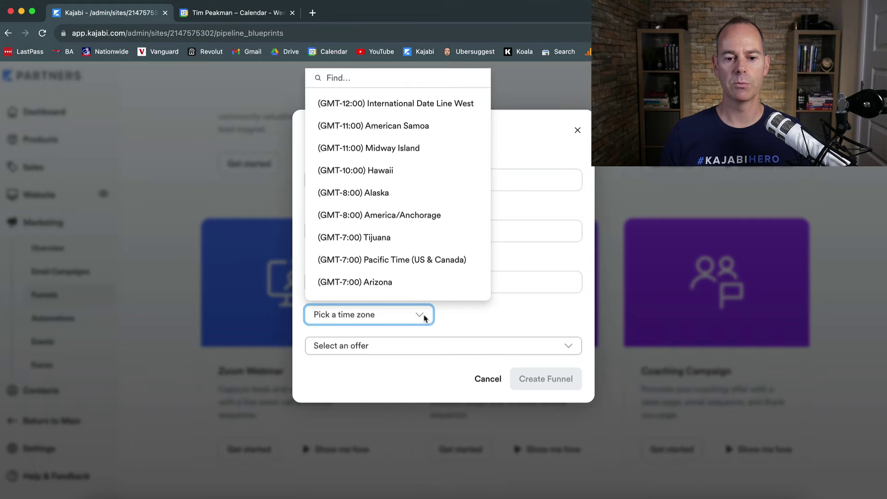
scroll(380, 204, down, 10)
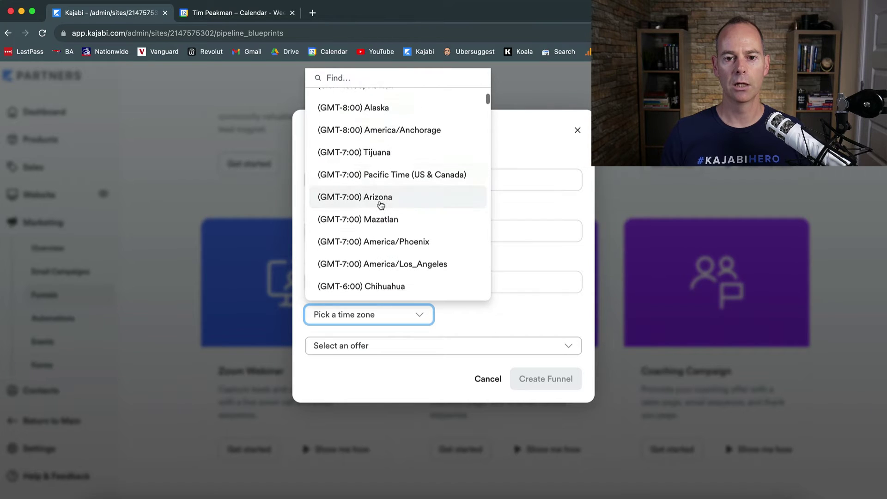
scroll(381, 204, down, 15)
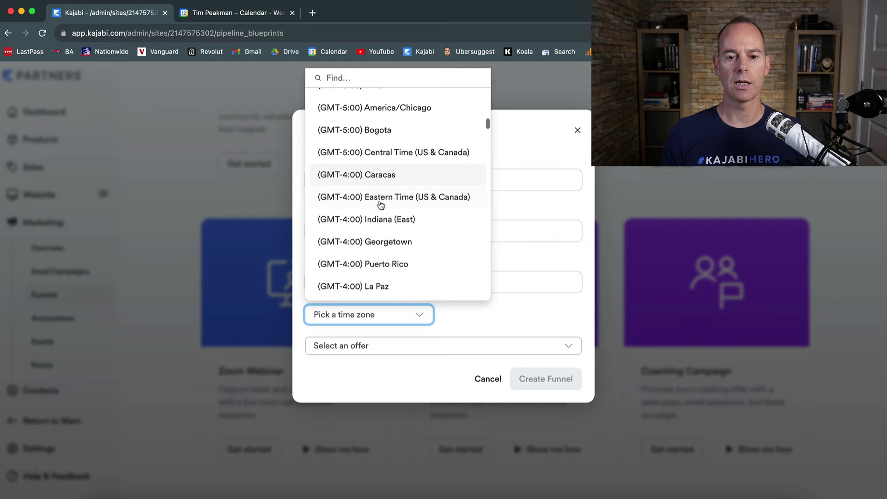
scroll(380, 205, down, 6)
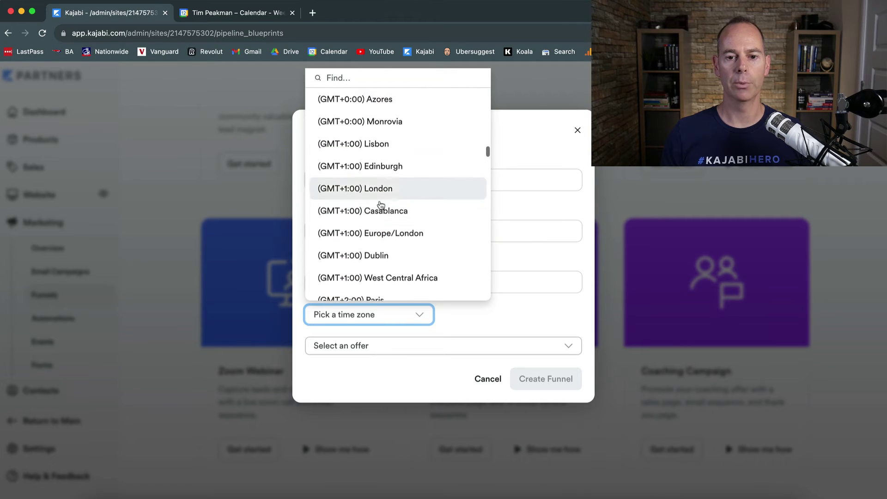
click(372, 172)
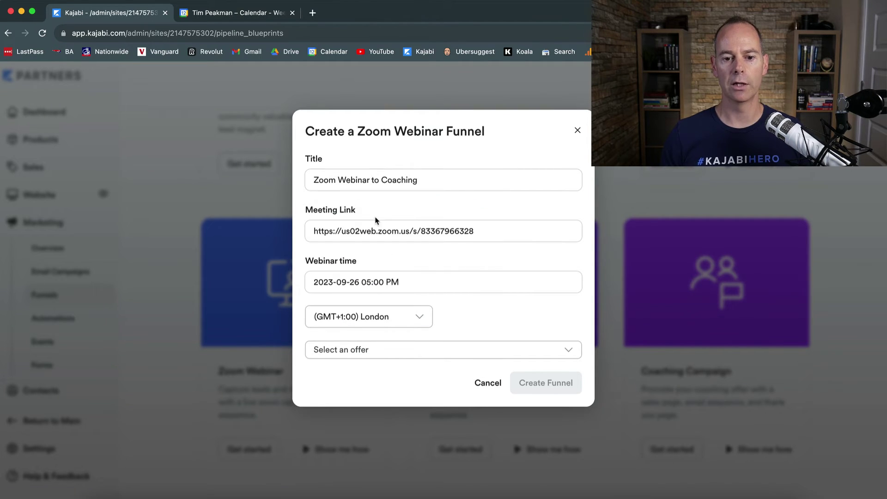
click(394, 354)
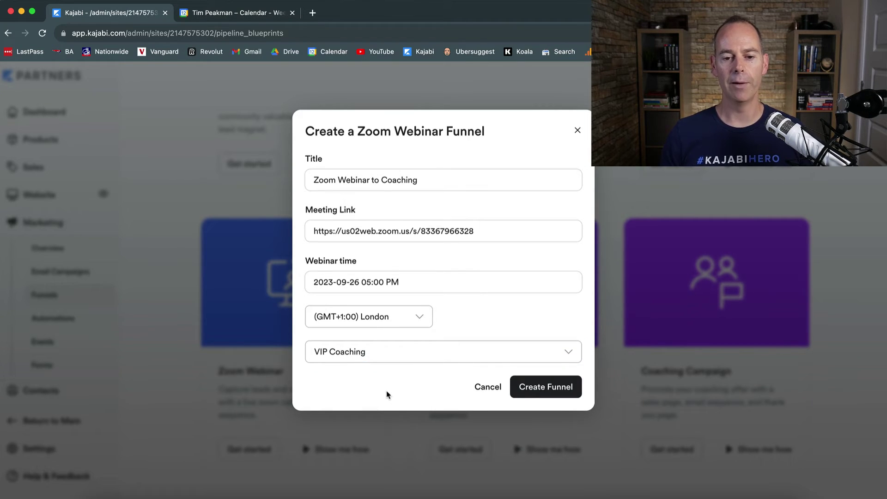
click(545, 388)
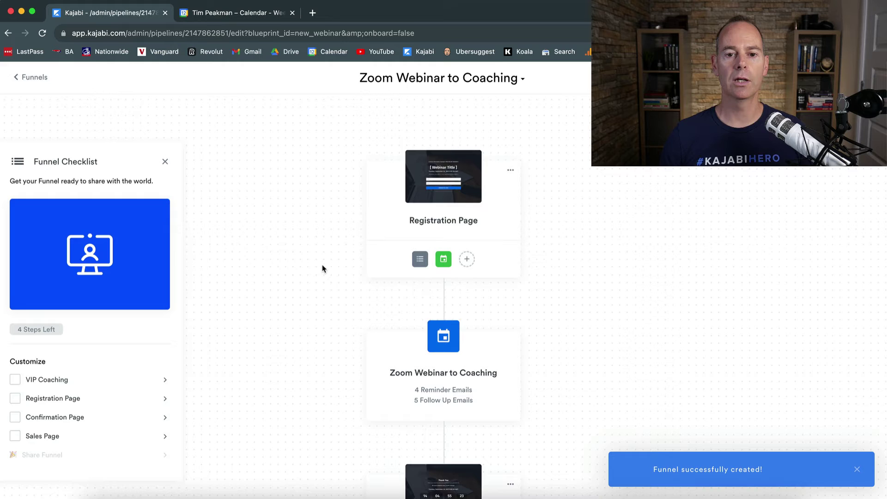
- Open the Registration Page card from the funnel overview in the page builder
scroll(322, 267, down, 3)
scroll(322, 267, up, 3)
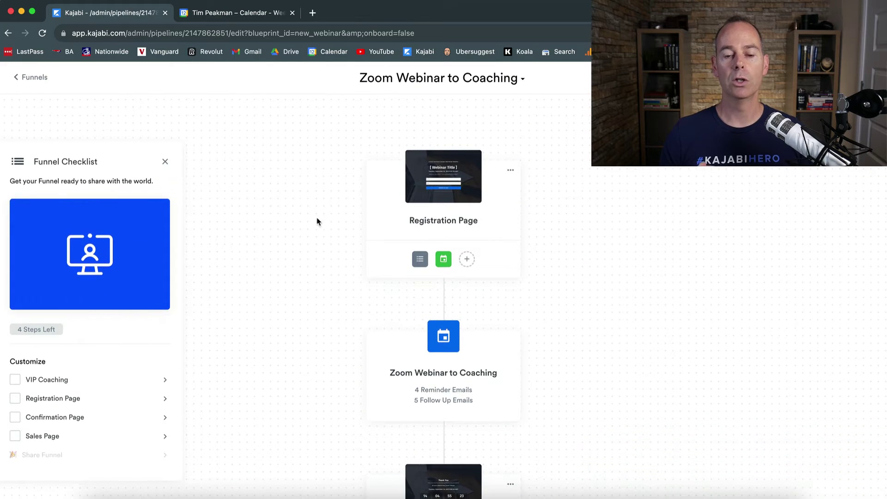
click(451, 196)
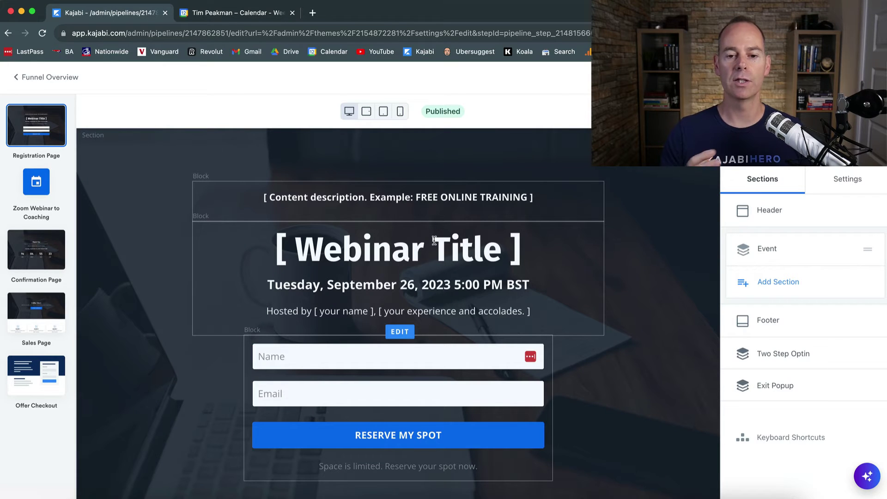
- Delete the placeholder before FREE ONLINE TRAINING, then open the funnel's Zoom webinar event step
click(375, 195)
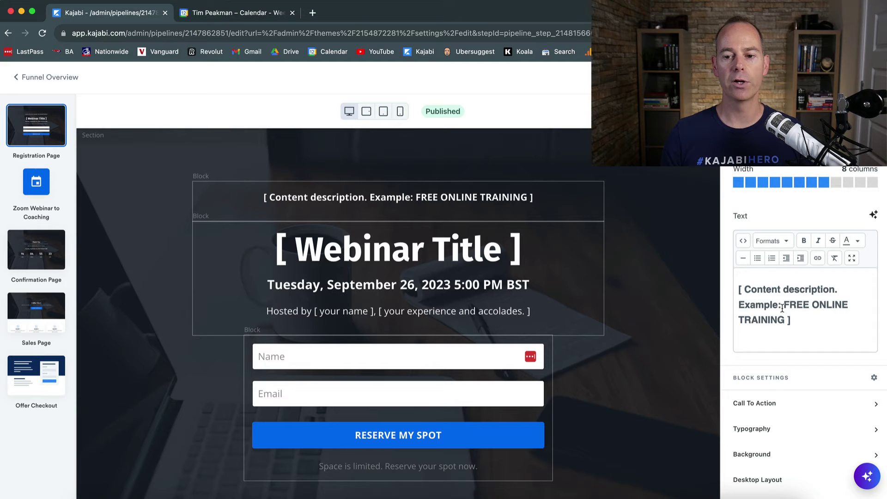
drag(784, 305, 731, 286)
key(BackSpace)
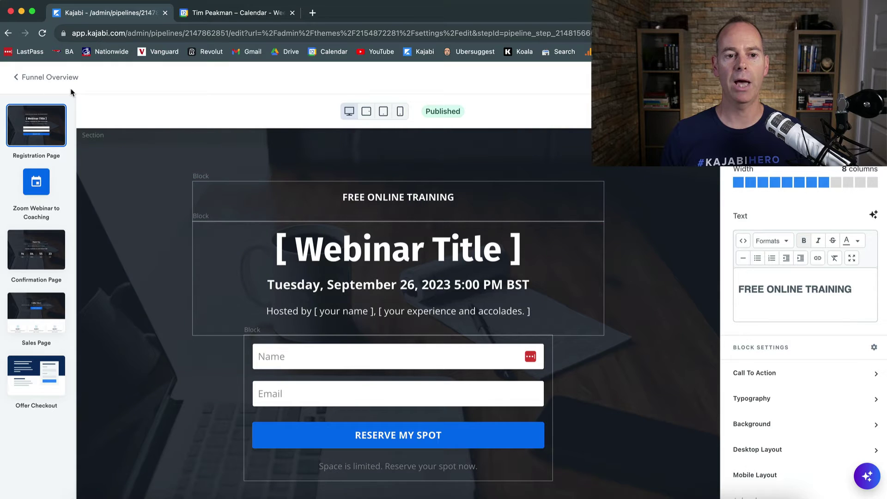
click(17, 78)
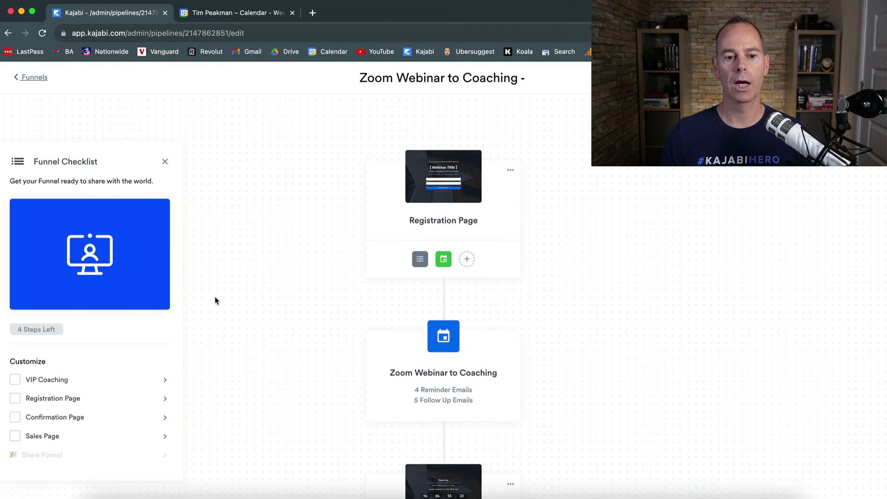
click(438, 335)
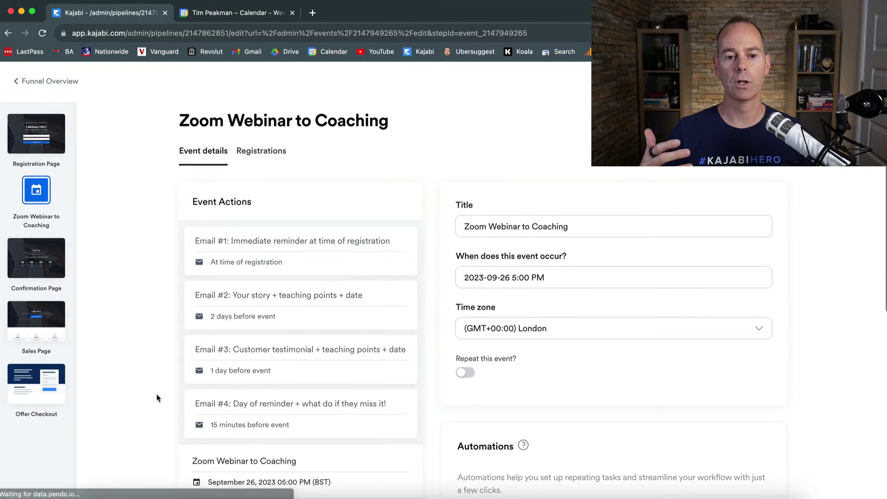
scroll(157, 398, down, 2)
scroll(157, 397, down, 2)
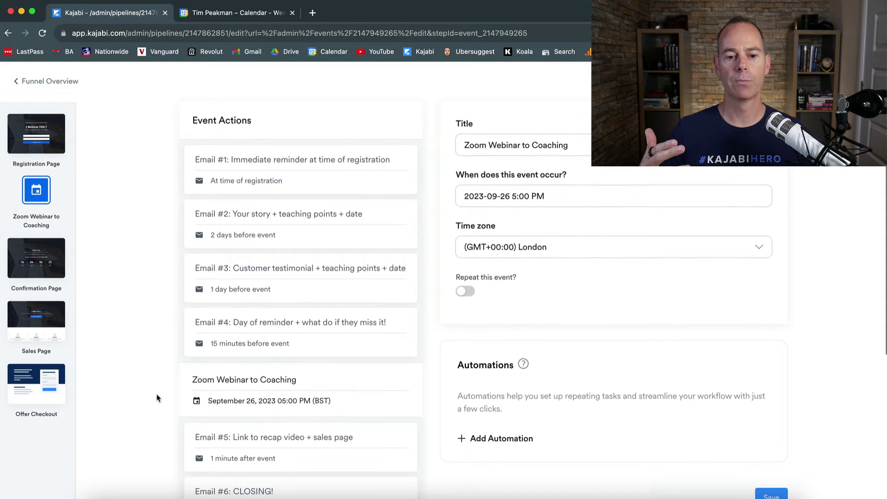
scroll(354, 381, down, 2)
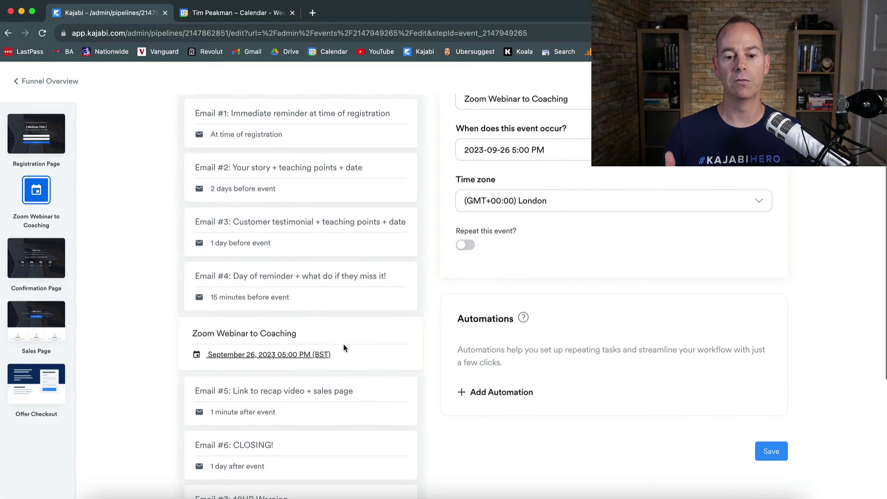
scroll(327, 314, up, 3)
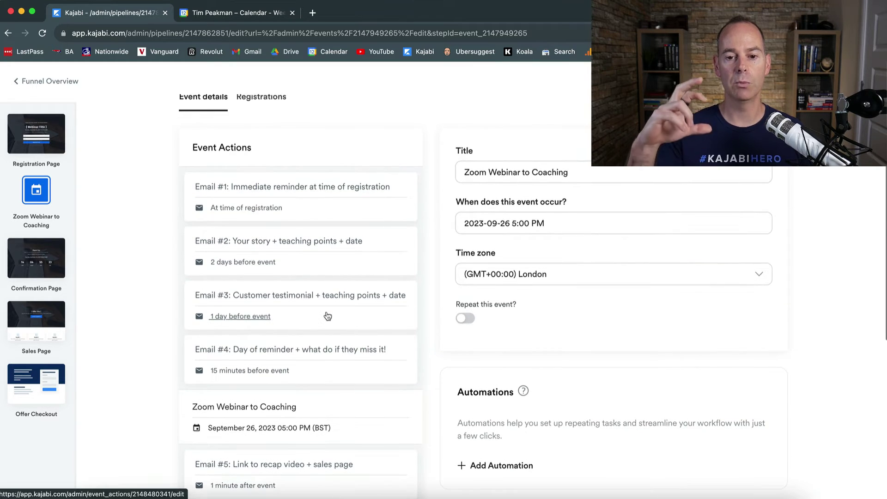
scroll(327, 314, down, 4)
scroll(326, 307, up, 5)
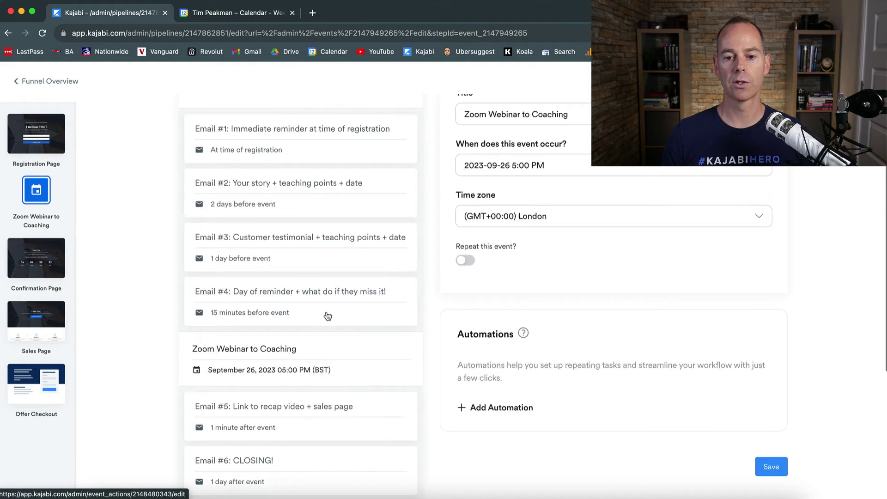
- Open reminder Email #1 and inspect its Time line
click(302, 251)
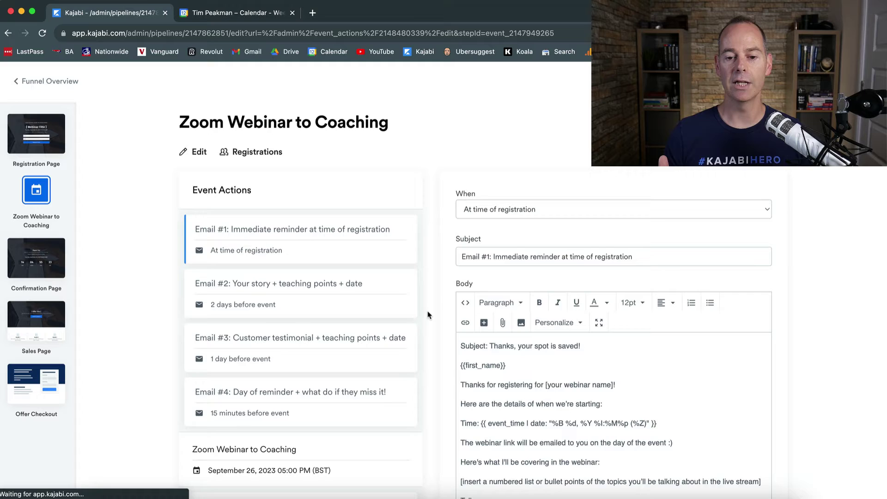
scroll(428, 314, down, 5)
scroll(428, 315, down, 2)
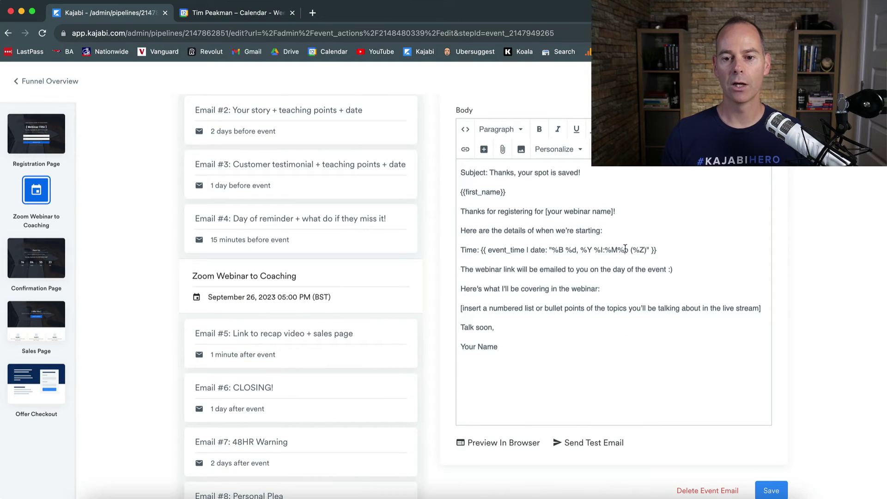
triple_click(614, 251)
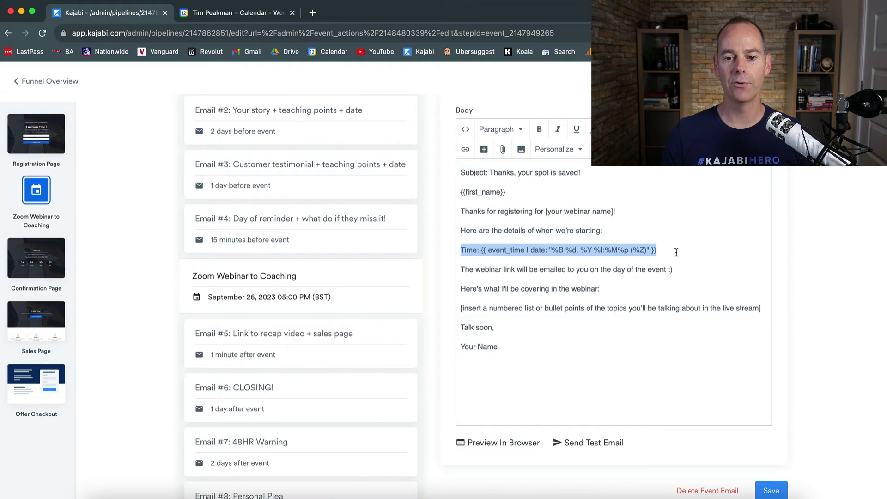
click(684, 253)
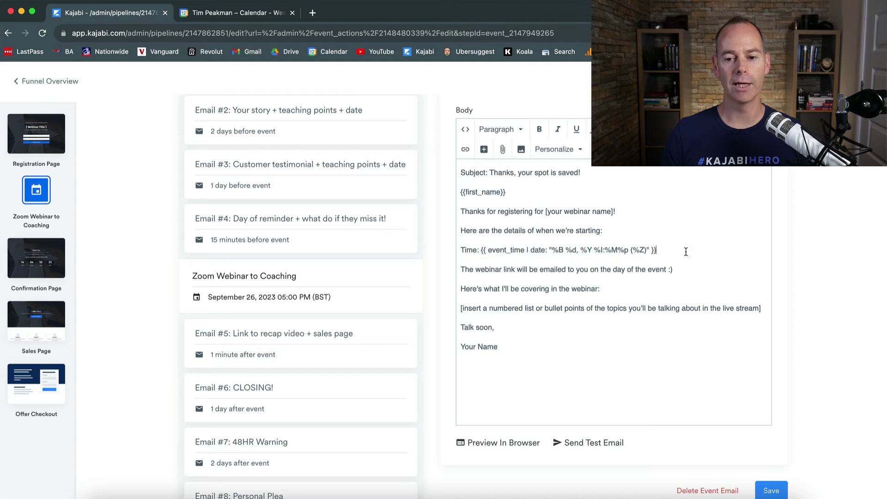
drag(678, 251, 461, 250)
click(502, 229)
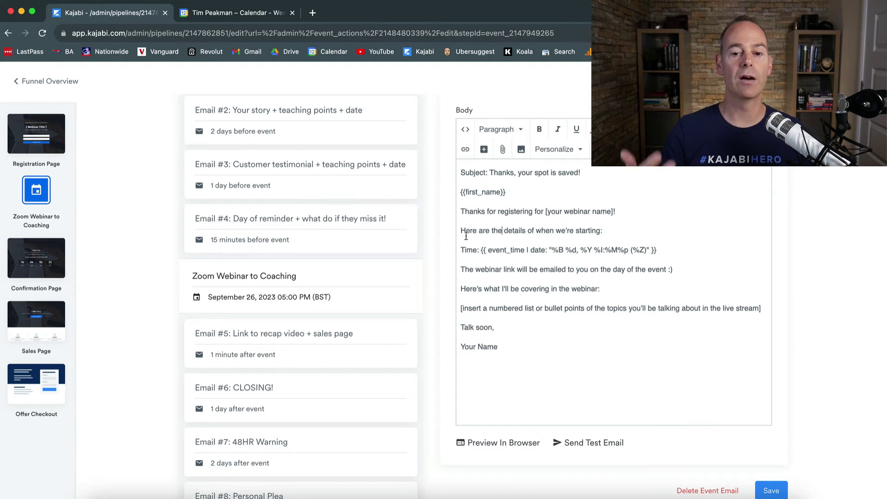
scroll(395, 224, up, 3)
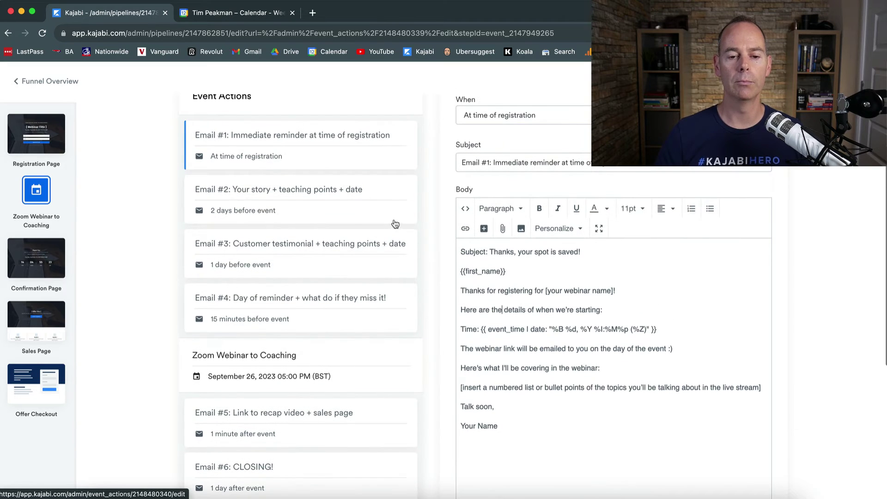
- Open Email #2, leaving without saving, and look over its 'How I got here' template
click(299, 194)
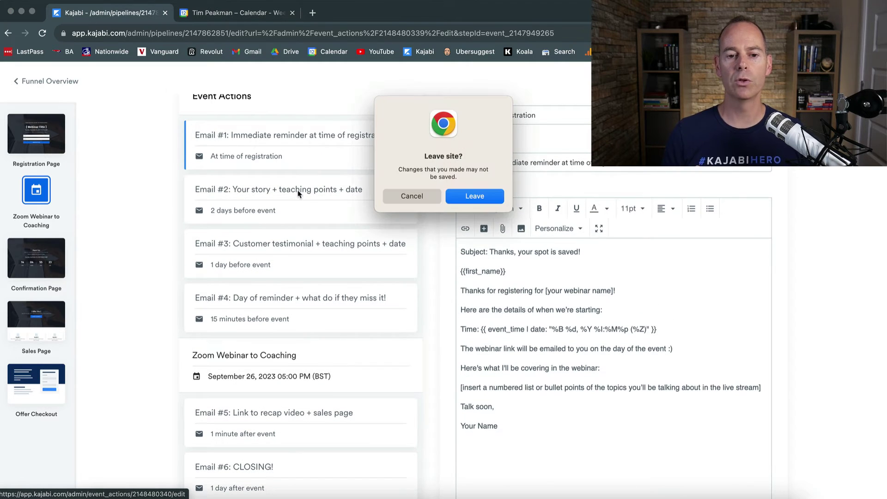
click(476, 194)
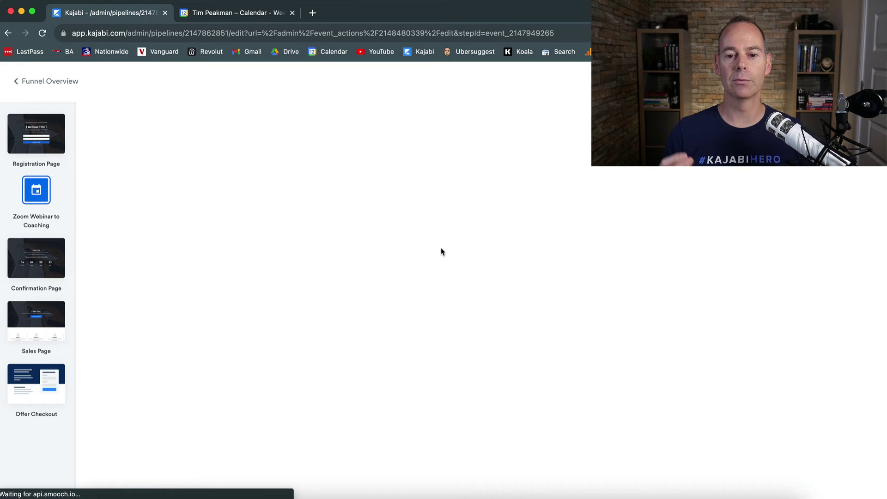
scroll(428, 296, down, 3)
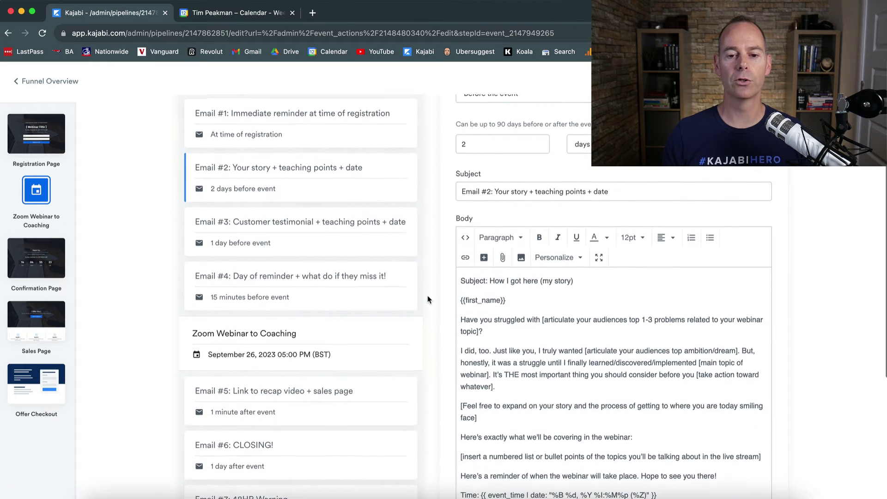
scroll(428, 299, down, 3)
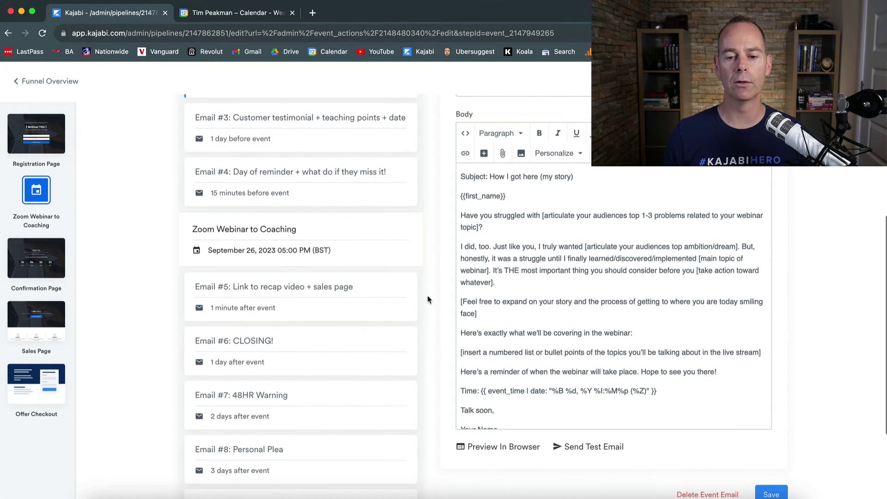
scroll(434, 301, up, 5)
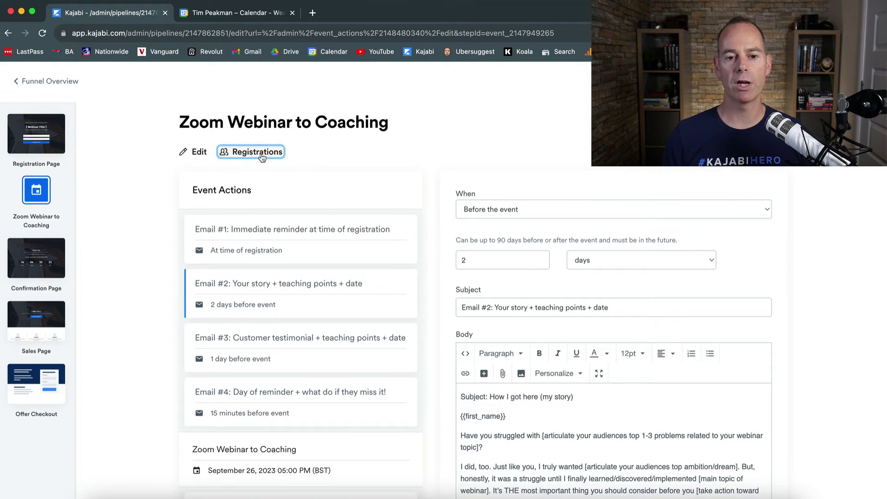
- Check the event's registrations, then return to editing the Registration Page
click(258, 154)
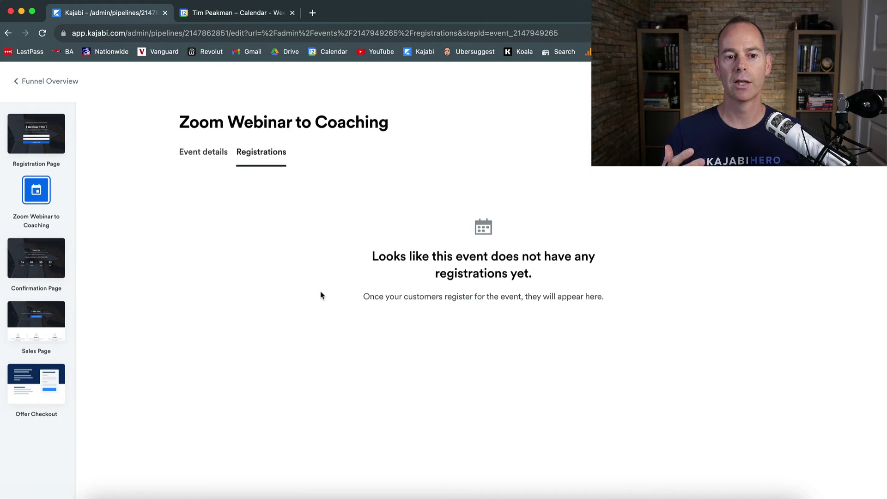
click(63, 140)
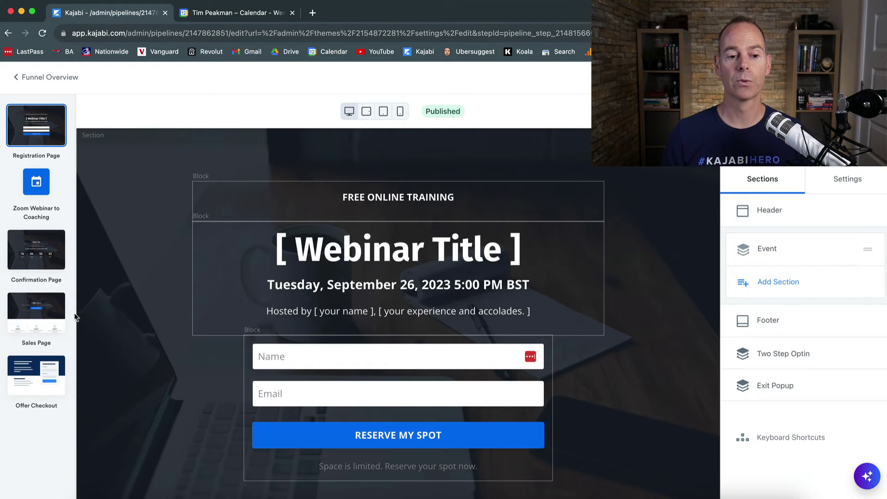
- Look over the Sales Page and VIP Coaching offer checkout, then return to the funnel overview
click(60, 314)
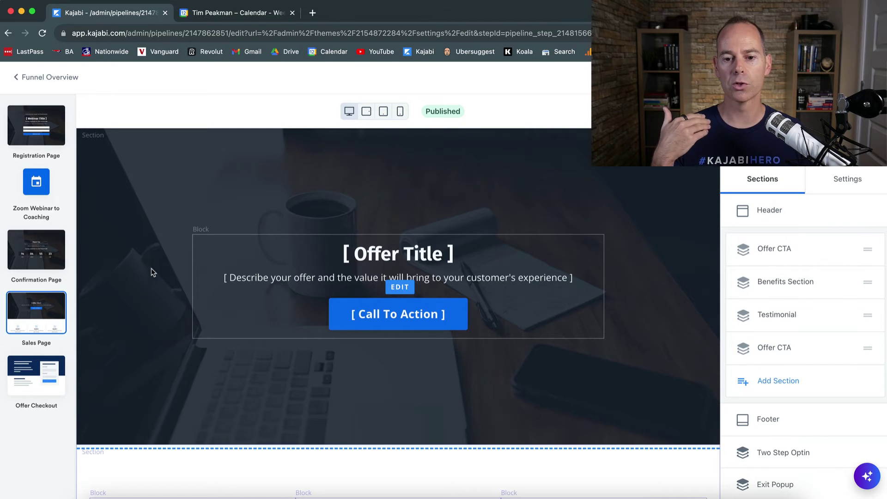
click(37, 375)
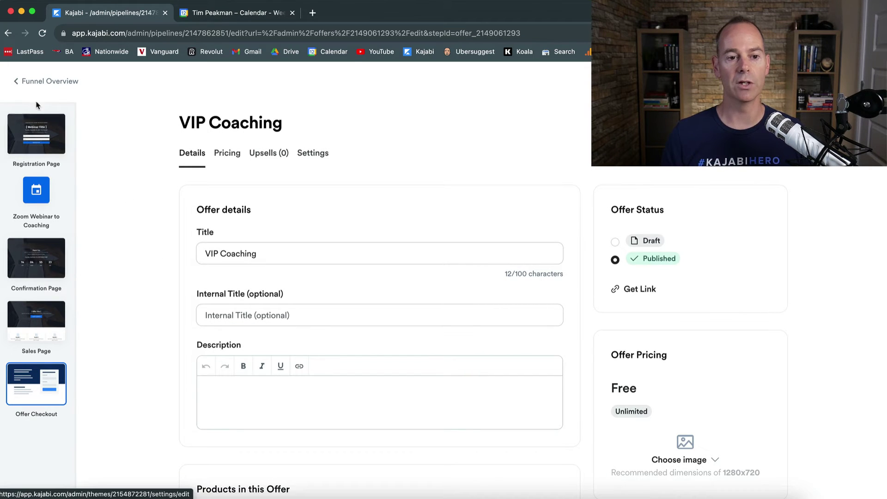
click(47, 81)
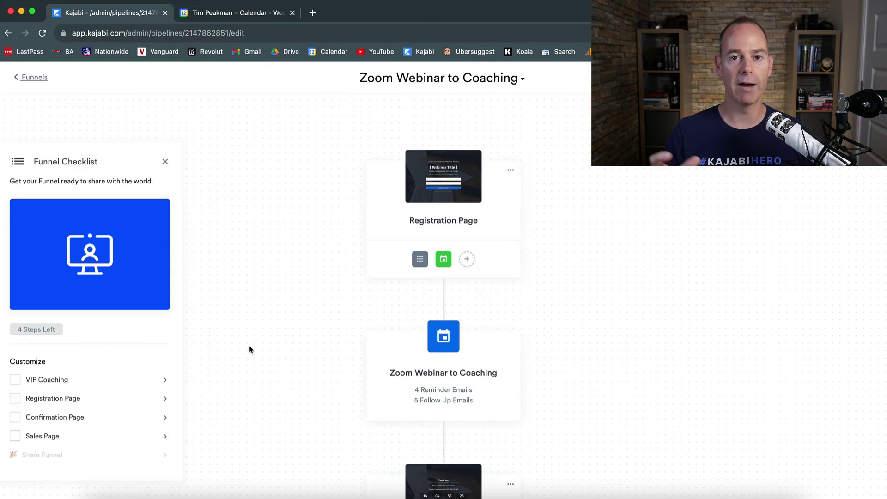
- Choose Reorder from the Registration Page step's menu, then go back to the Funnels list
mouse_move(406, 200)
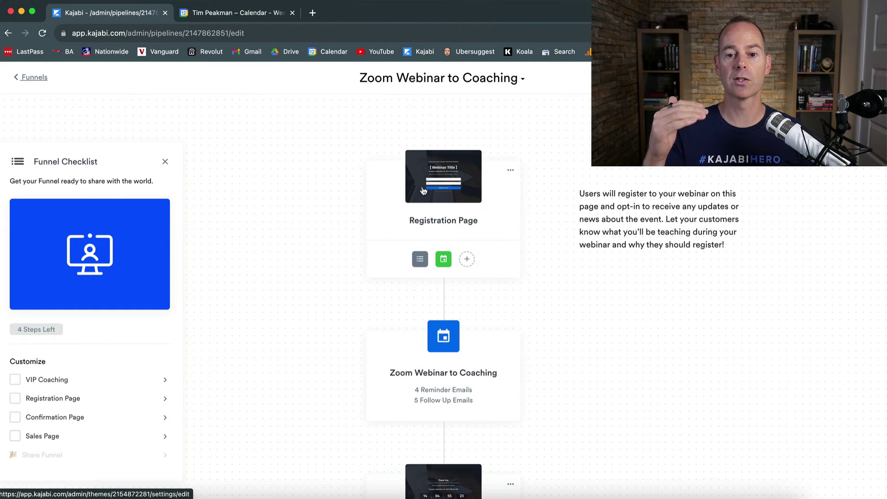
click(511, 170)
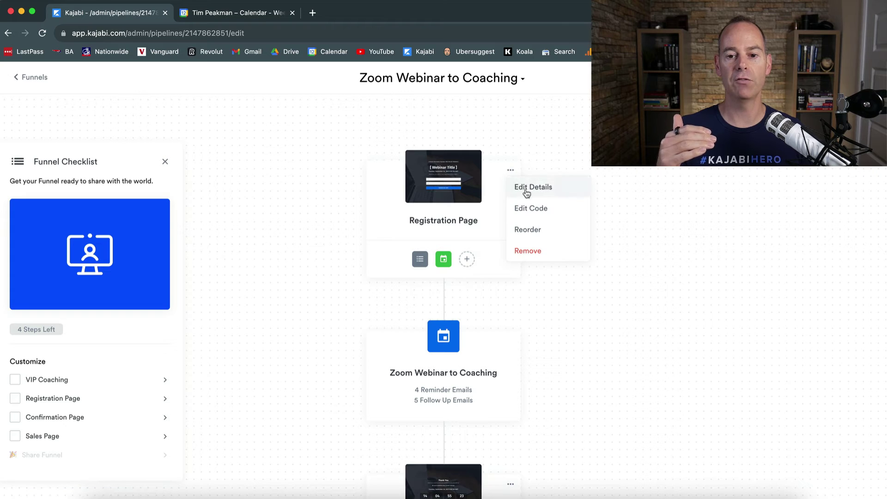
click(528, 231)
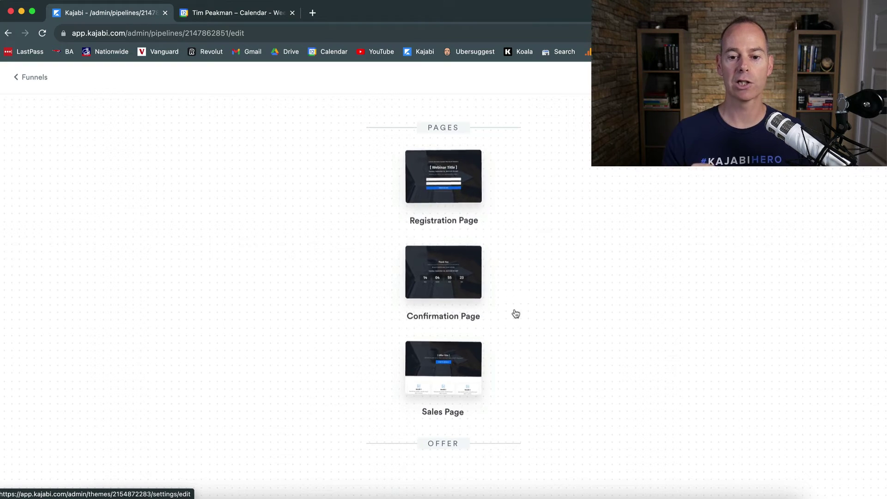
click(33, 79)
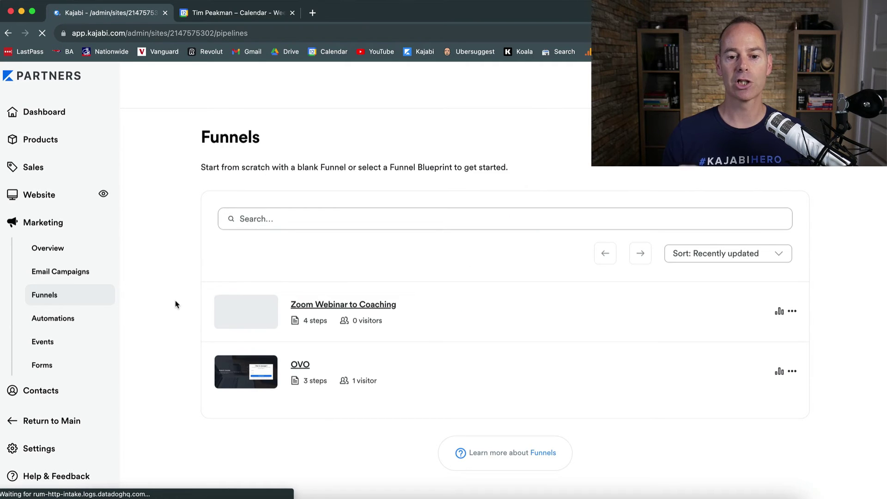
click(333, 305)
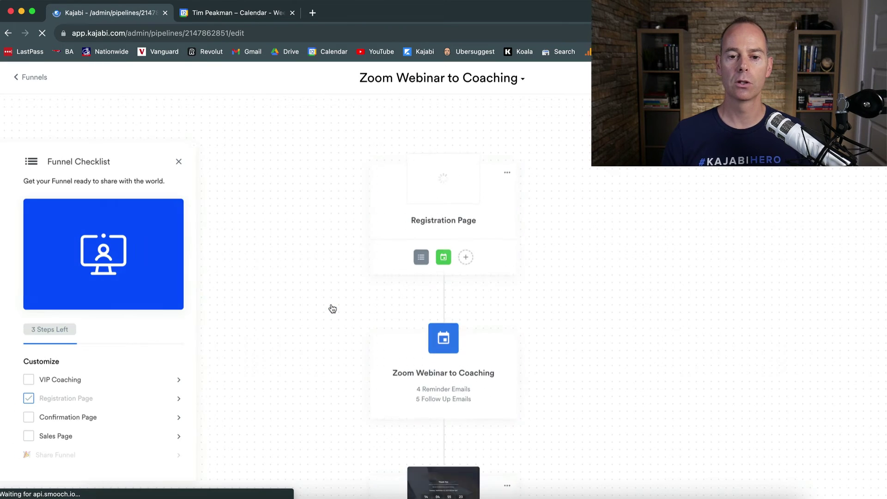
scroll(529, 342, down, 6)
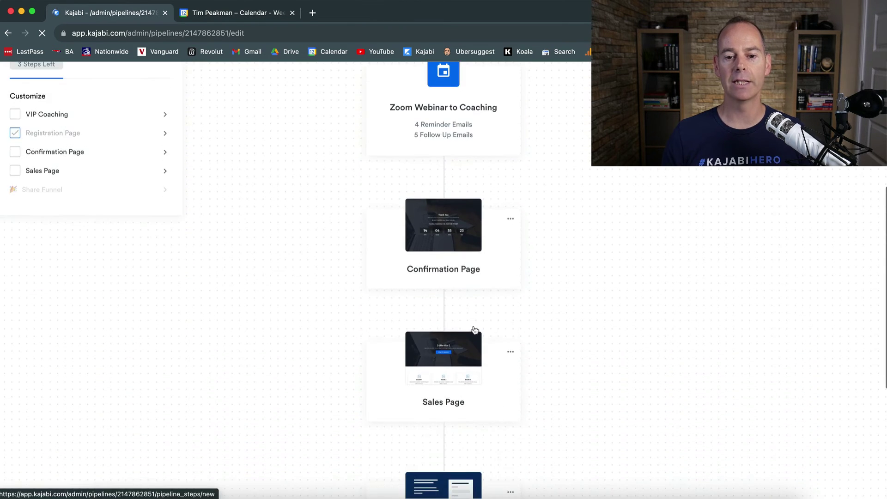
click(444, 318)
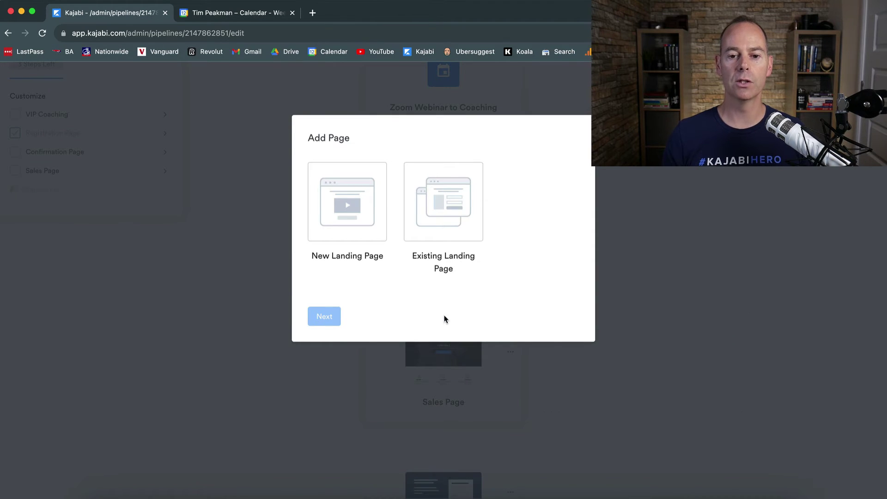
click(446, 201)
click(323, 316)
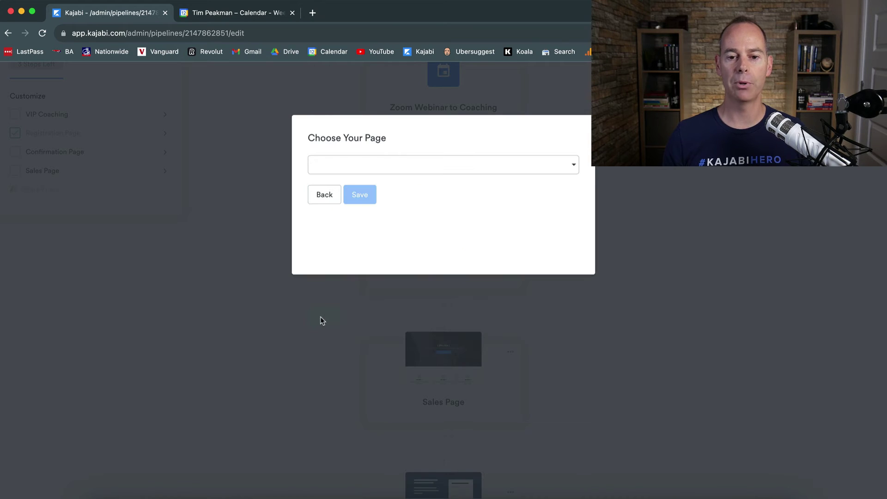
click(392, 172)
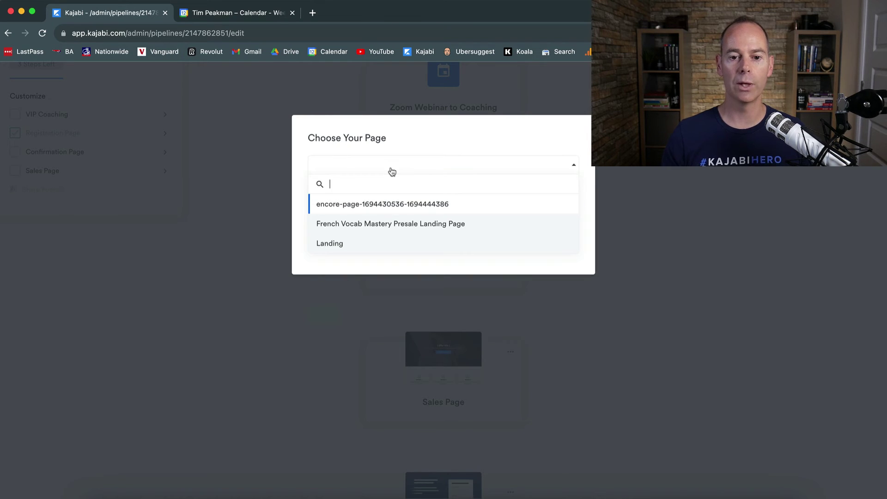
click(385, 209)
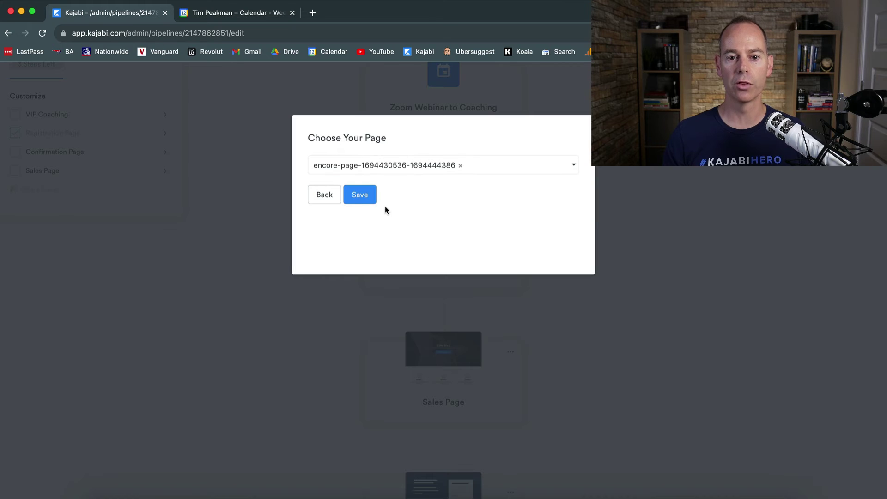
click(361, 195)
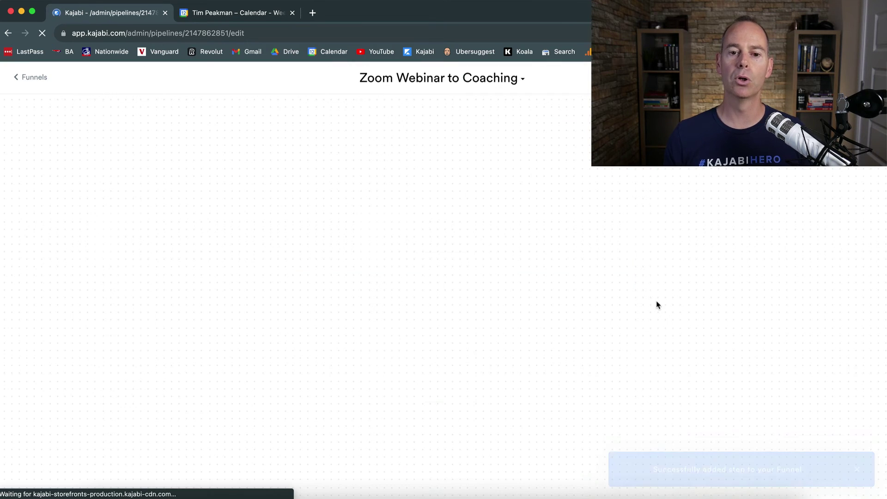
- Open the new encore-page step to review it, then return to the Funnels list
scroll(562, 313, down, 7)
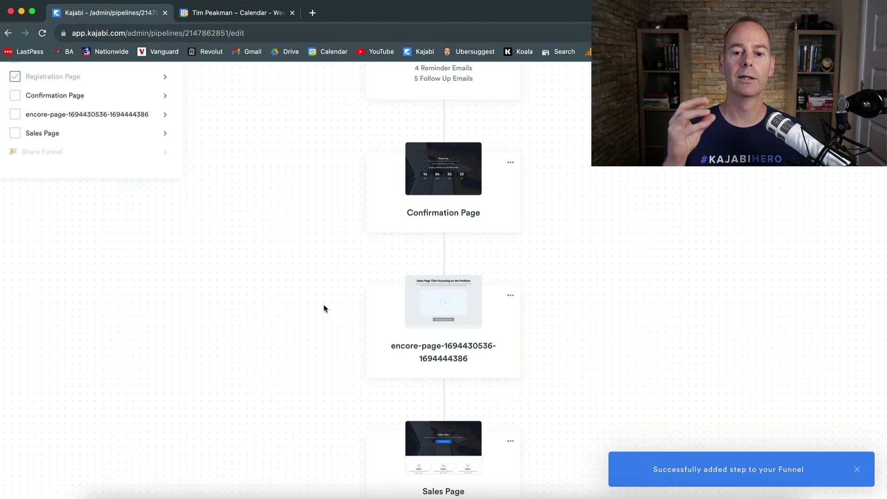
scroll(325, 307, down, 1)
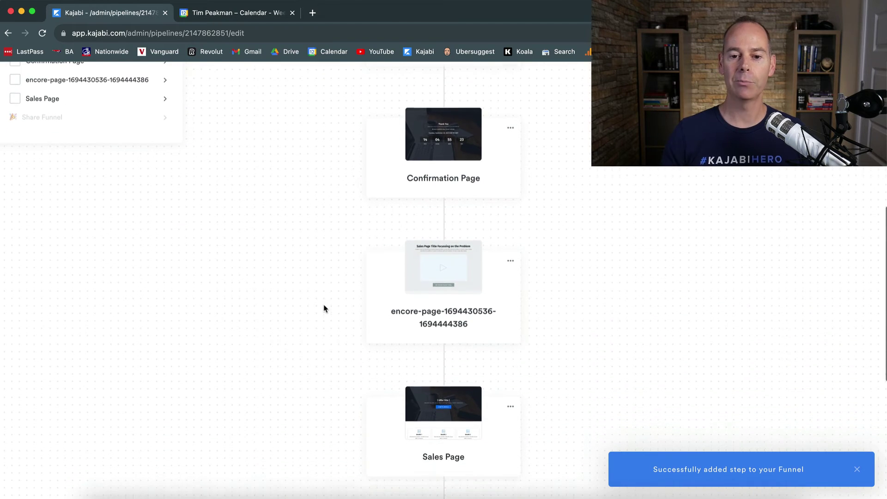
click(452, 281)
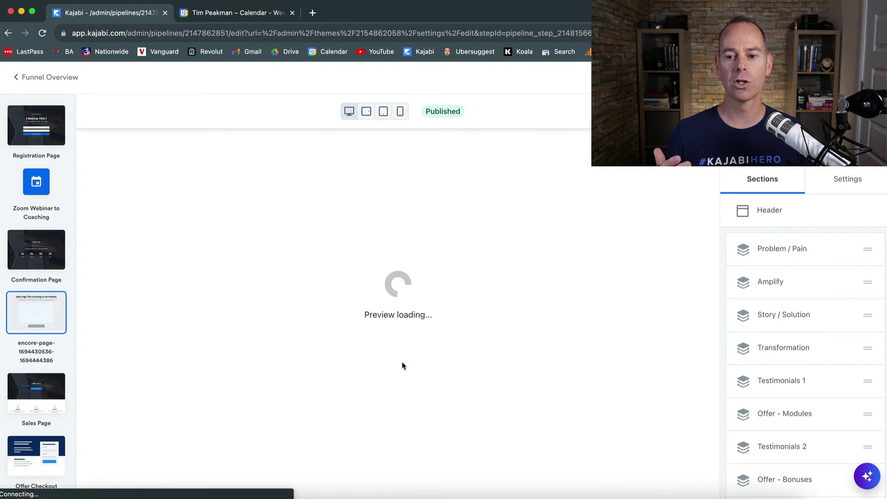
scroll(528, 313, down, 15)
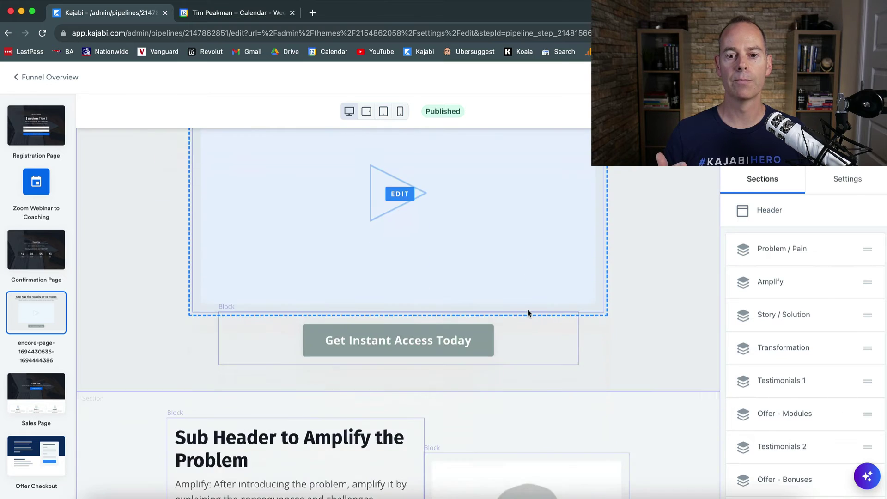
scroll(529, 311, up, 15)
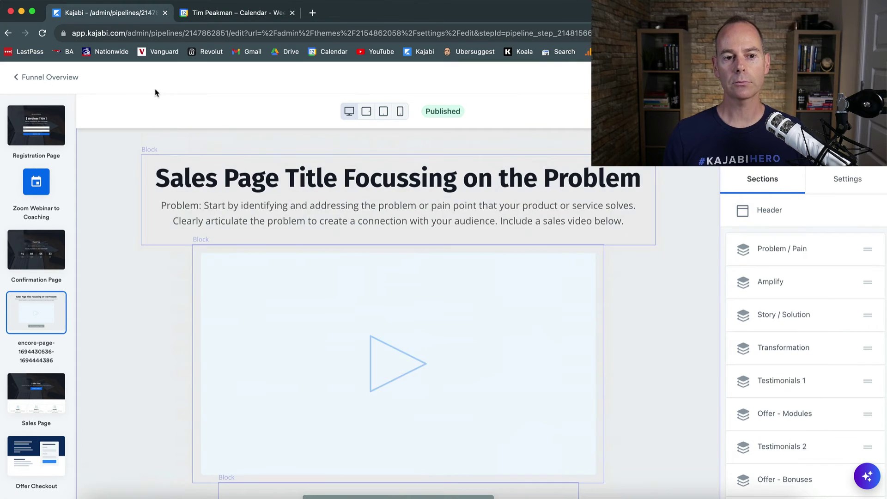
click(37, 79)
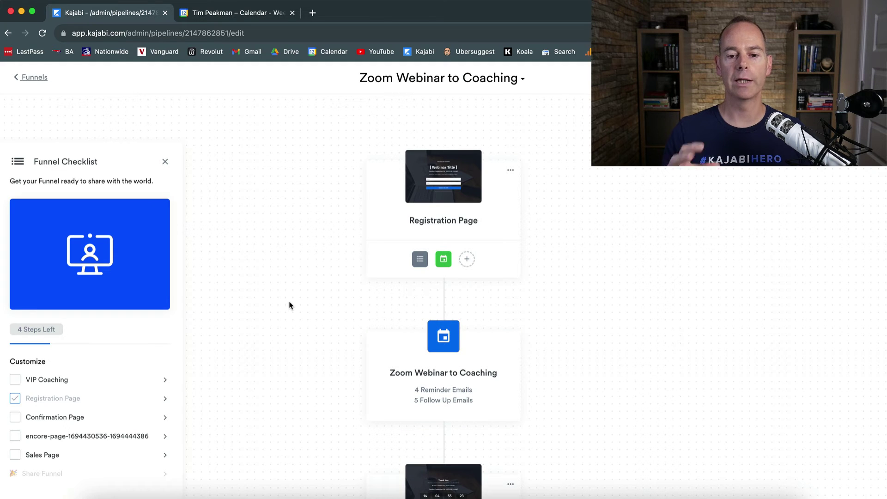
click(34, 79)
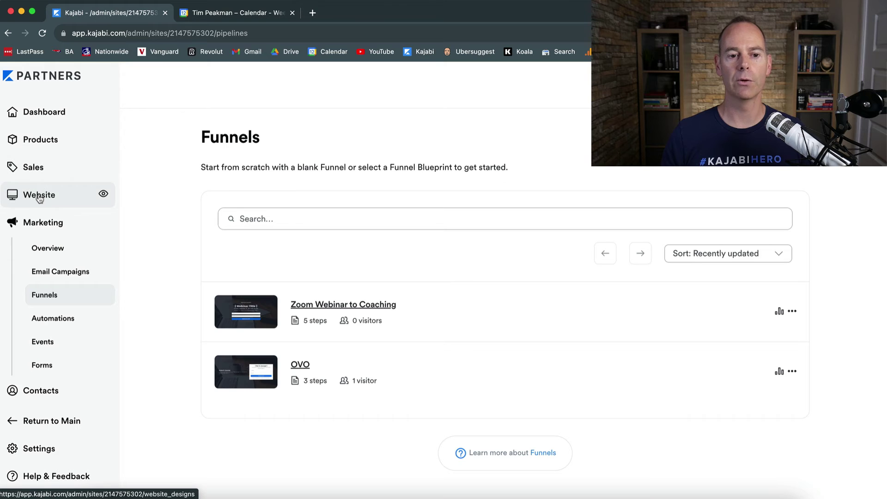
- Under Website > Pages grouped by funnel, list Zoom Webinar to Coaching's pages and open the encore page's menu
click(40, 196)
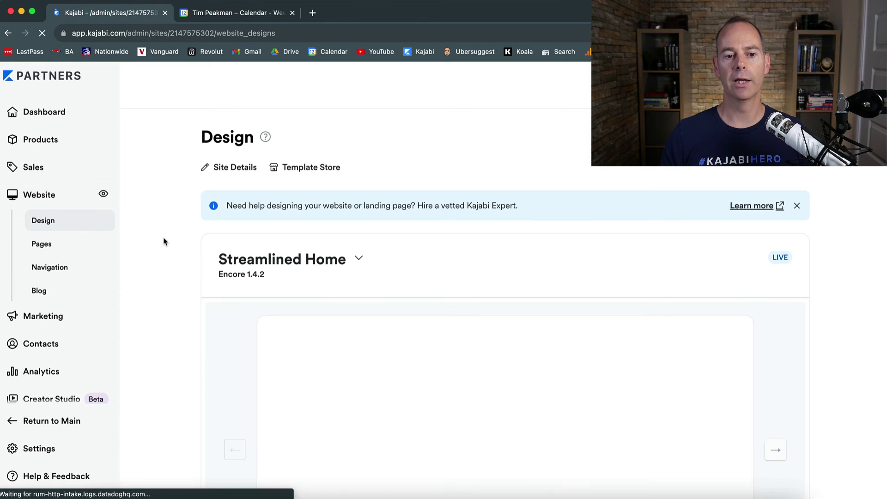
click(48, 245)
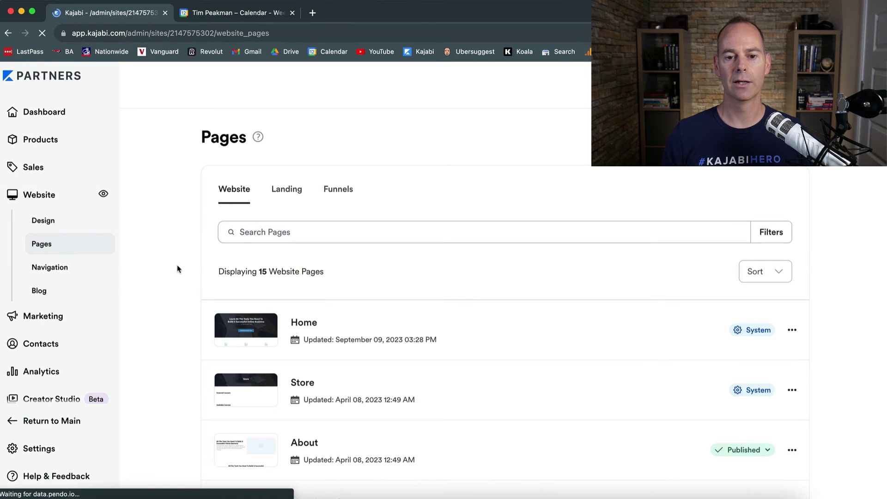
click(339, 194)
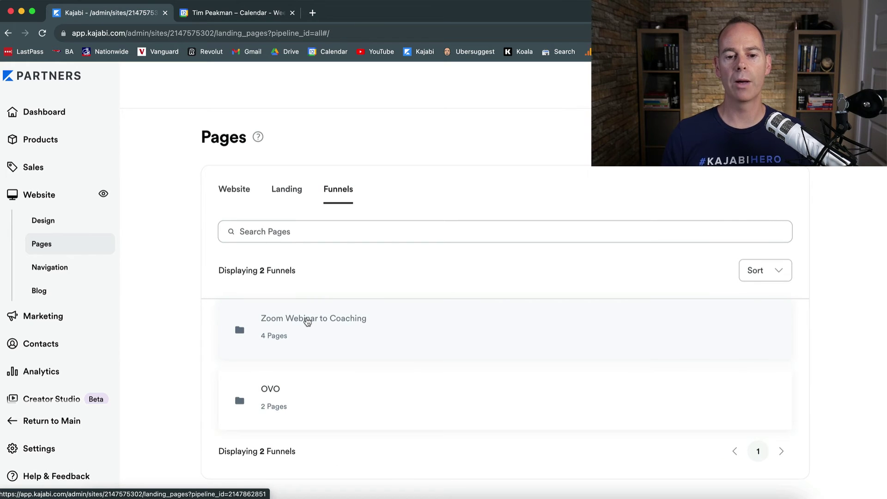
click(308, 322)
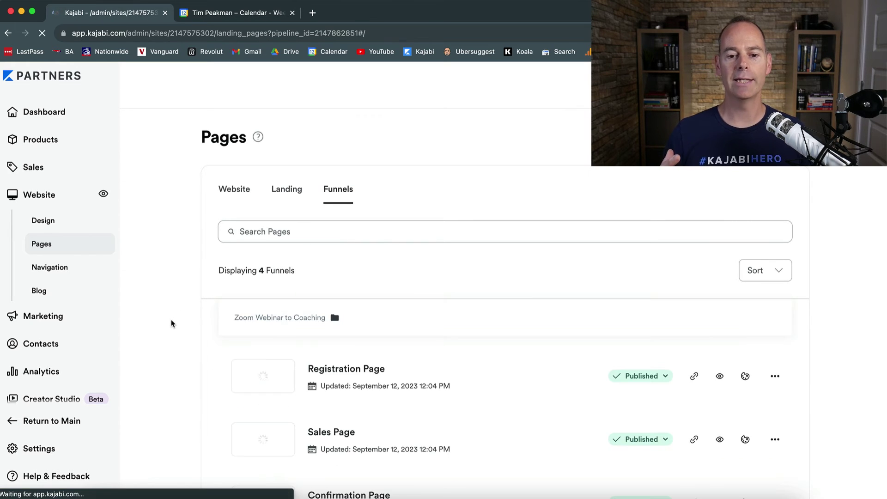
scroll(171, 324, down, 3)
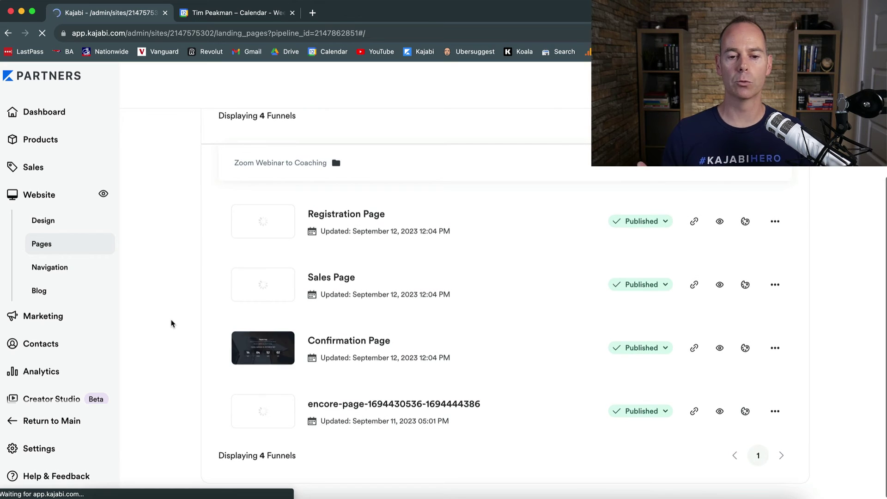
click(775, 416)
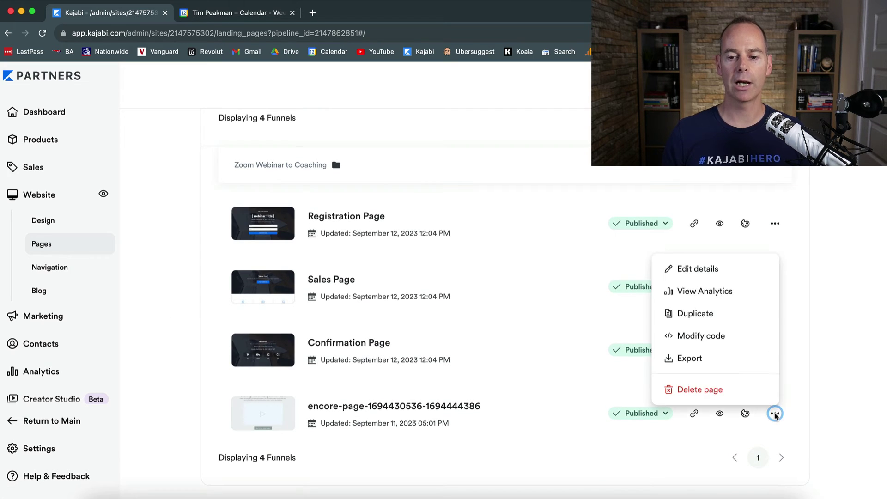
- Inspect the encore page's Title, URL and SEO fields, then return to Landing Pages
click(711, 272)
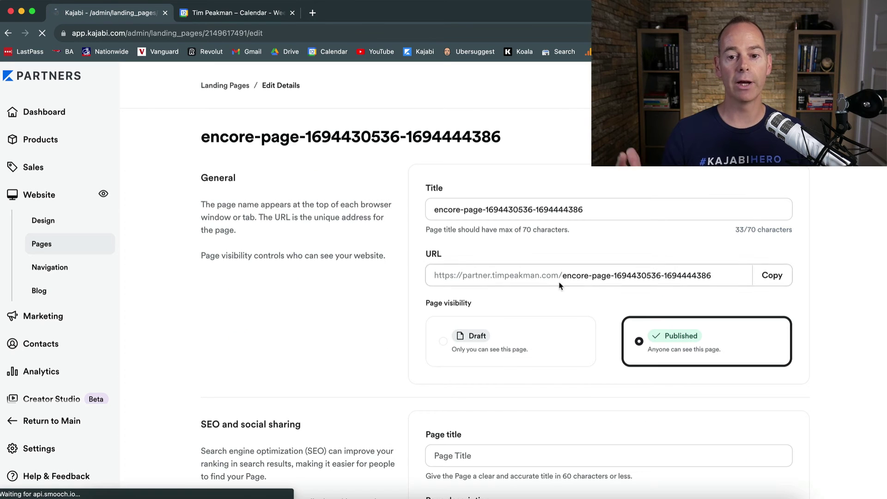
click(597, 209)
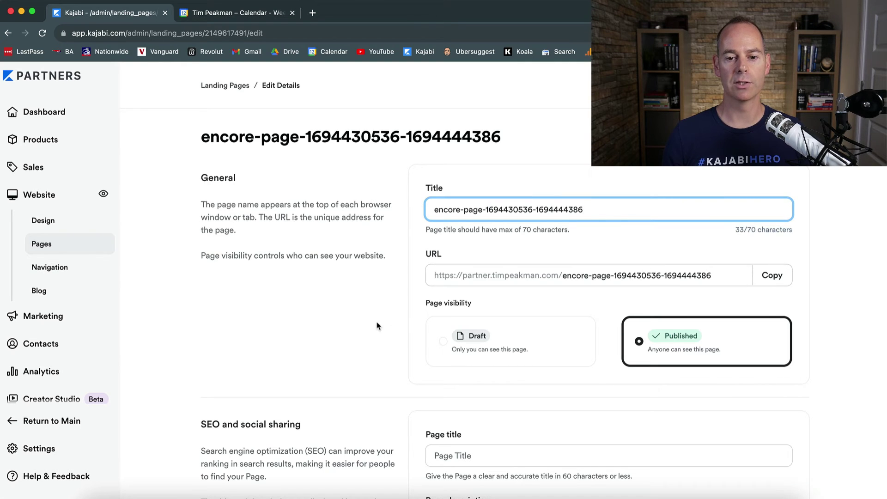
scroll(369, 326, down, 3)
scroll(369, 327, down, 2)
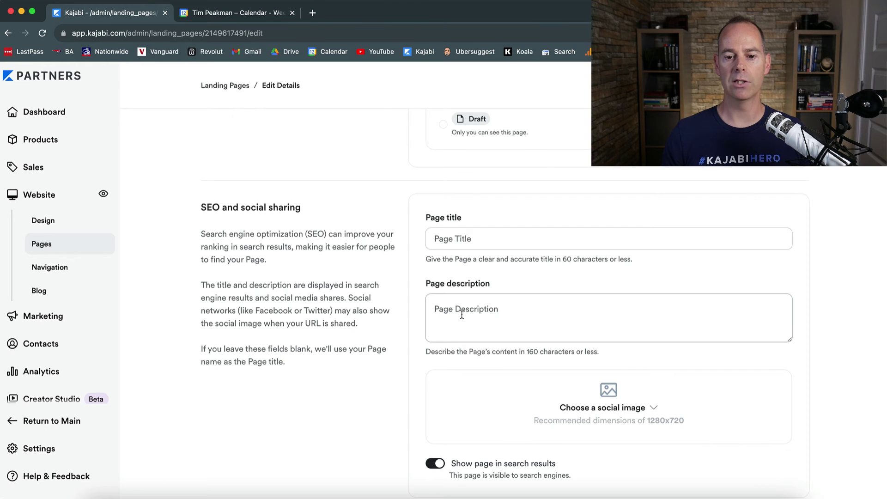
scroll(386, 323, up, 5)
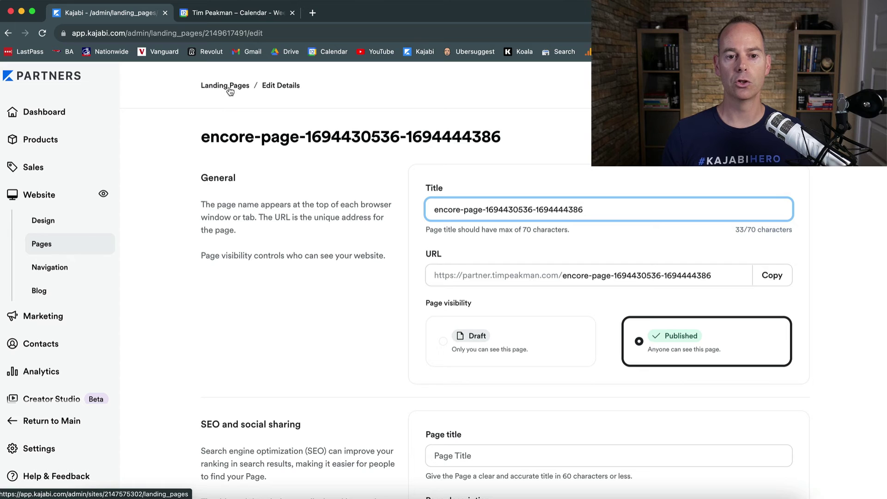
click(229, 88)
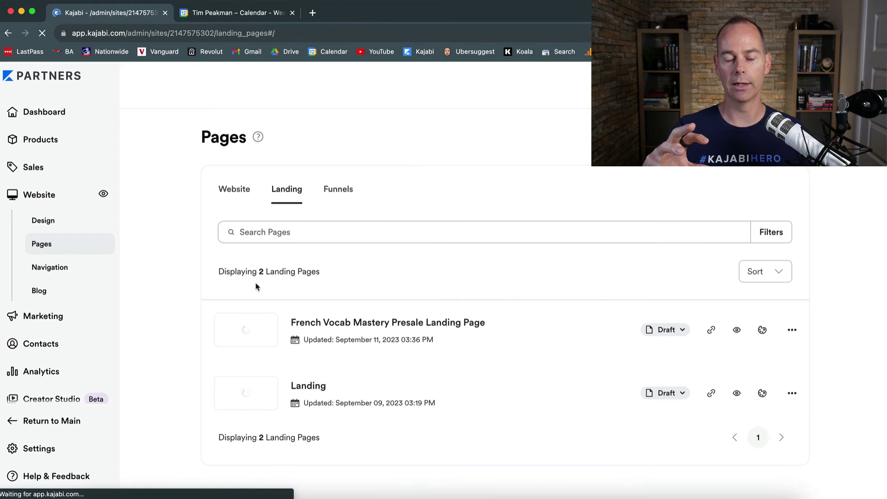
- Browse Marketing's events and forms and view the Zoom Webinar to Coaching Form
click(331, 191)
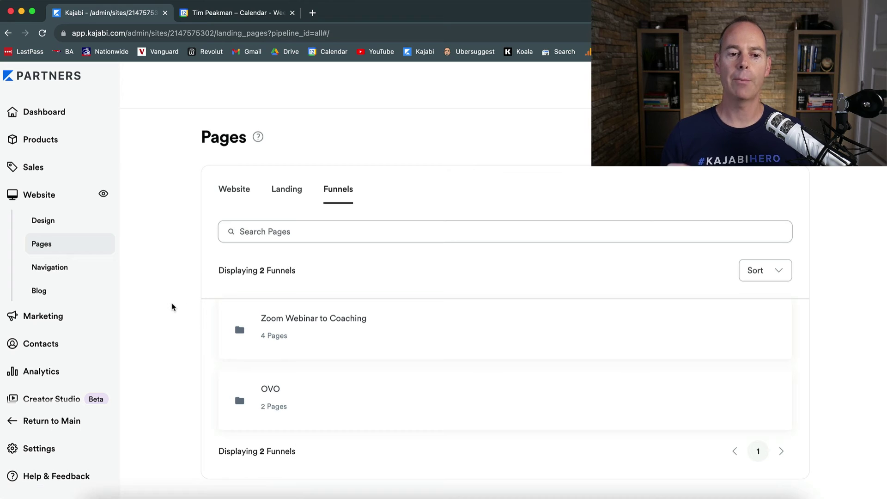
click(59, 312)
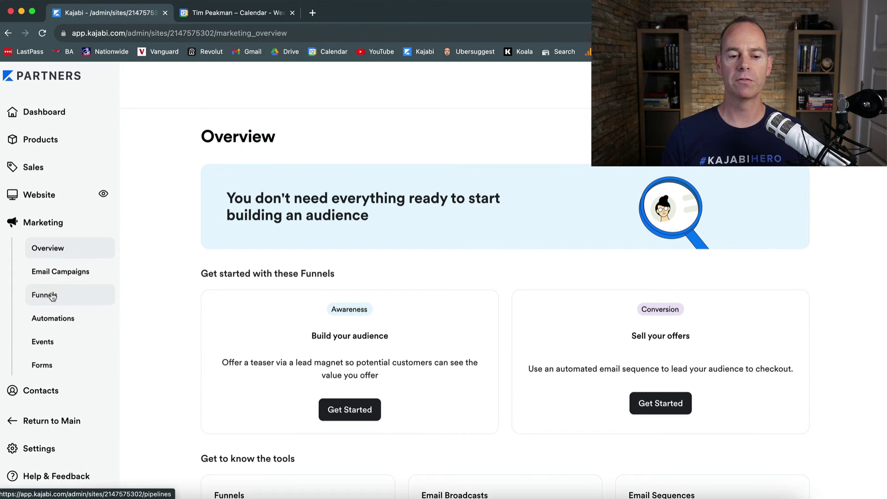
click(44, 342)
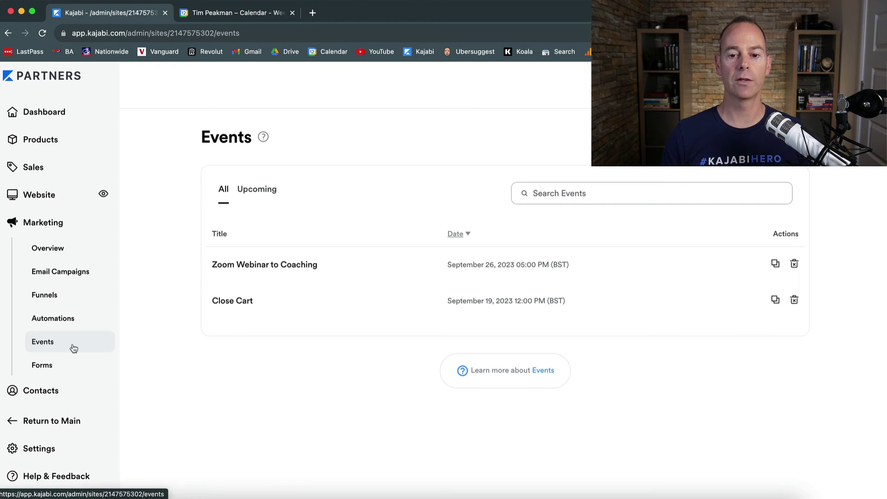
click(48, 367)
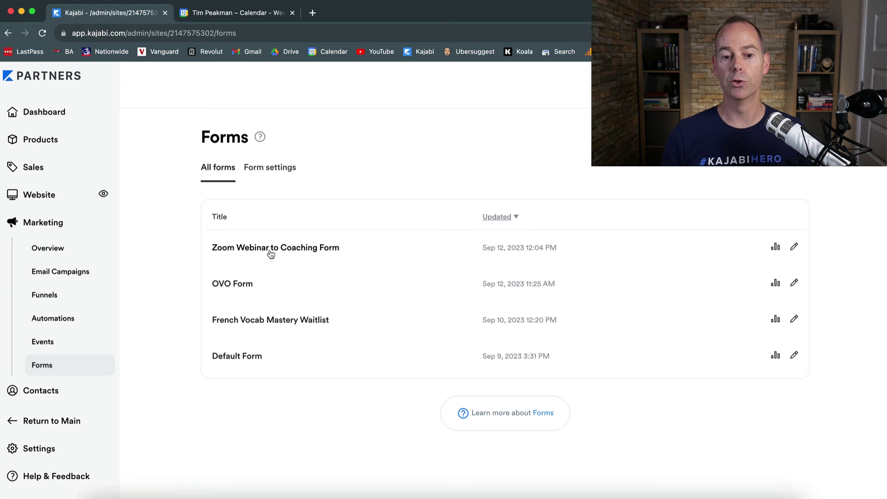
click(325, 252)
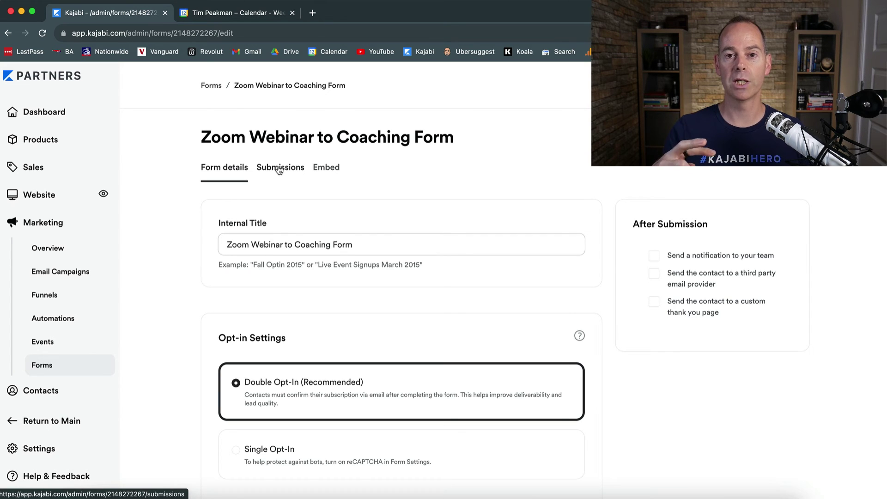
- Check the Zoom Webinar to Coaching event's registrations, then go to the marketing Funnels list
click(46, 342)
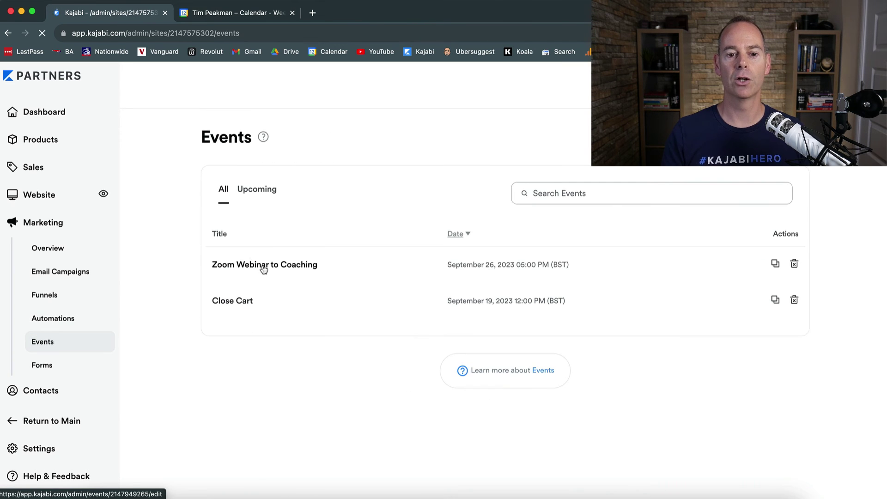
click(263, 265)
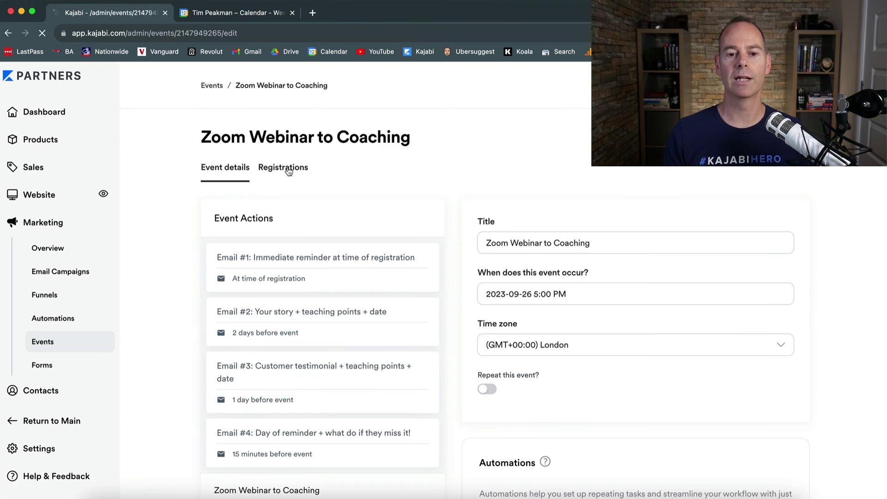
click(289, 171)
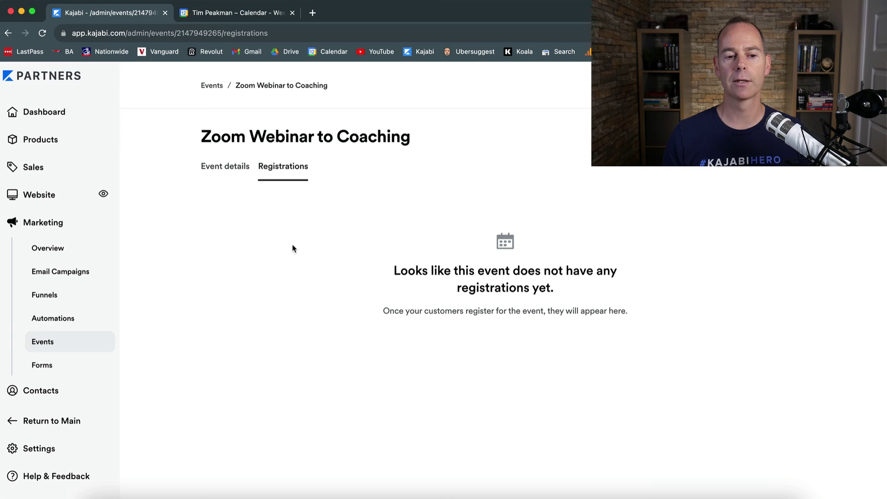
click(48, 297)
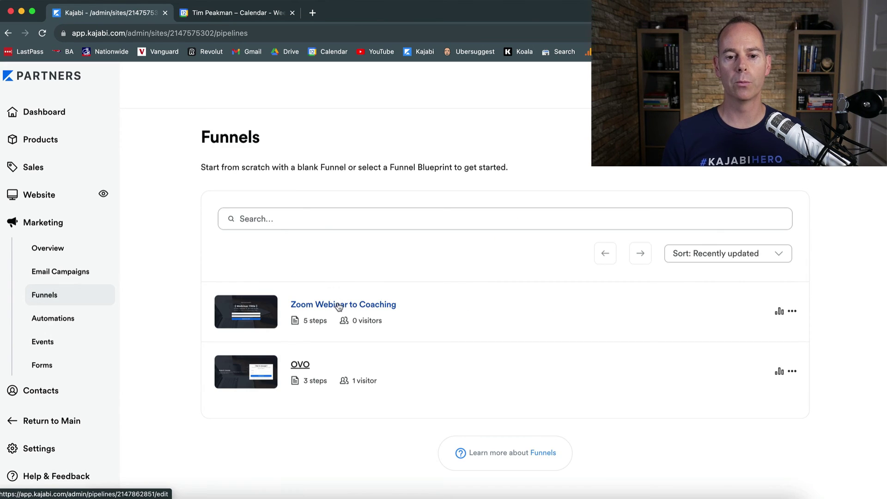
- In the Zoom Webinar to Coaching funnel, delete the Sales Page step, leaving 3 checklist steps
click(339, 306)
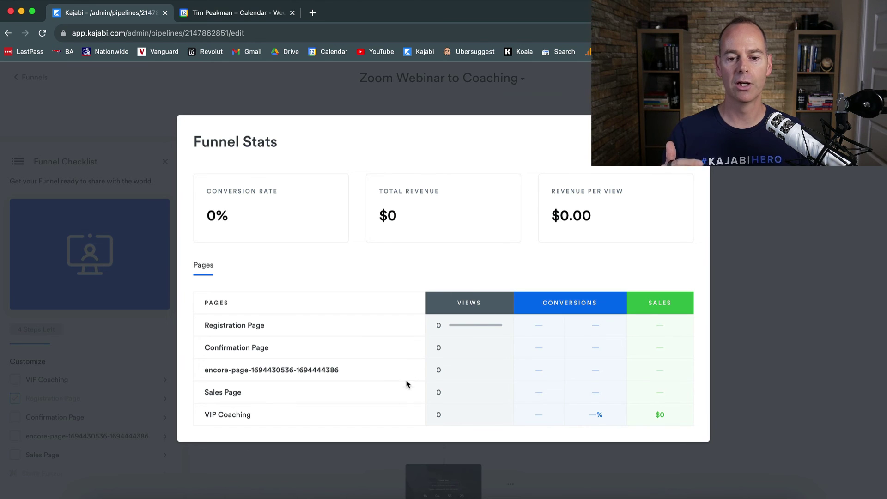
click(791, 293)
scroll(573, 320, down, 6)
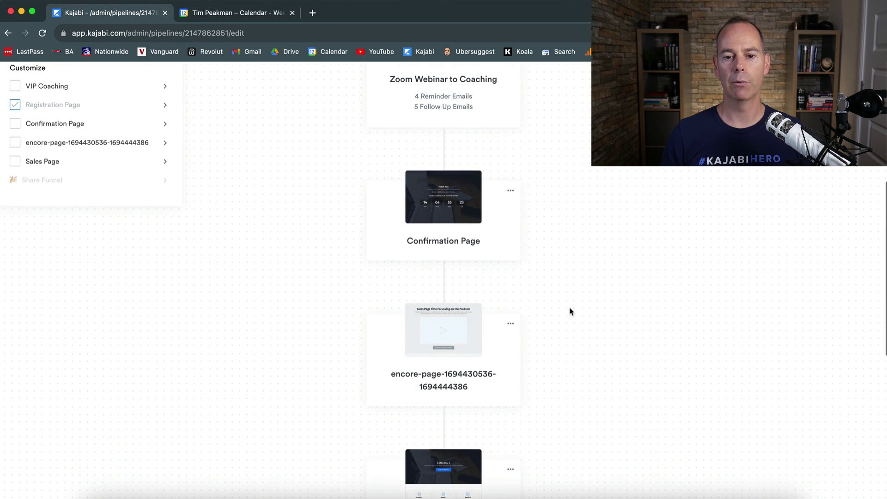
scroll(544, 291, down, 4)
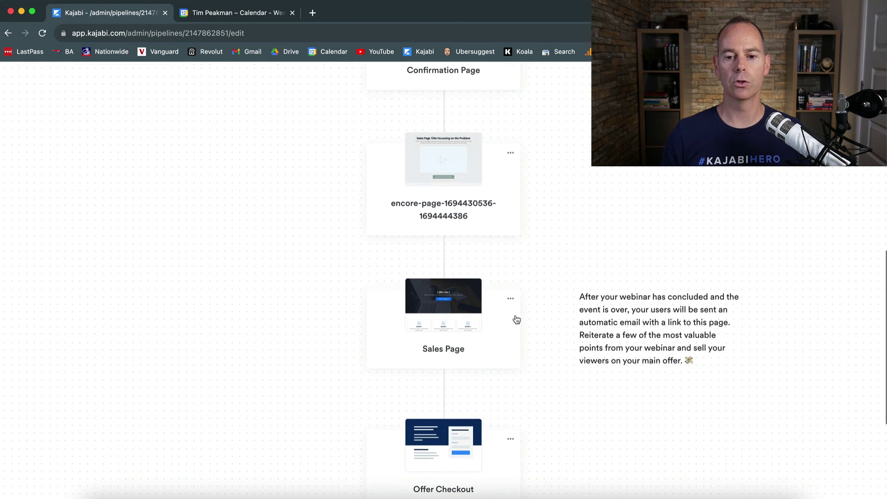
click(511, 301)
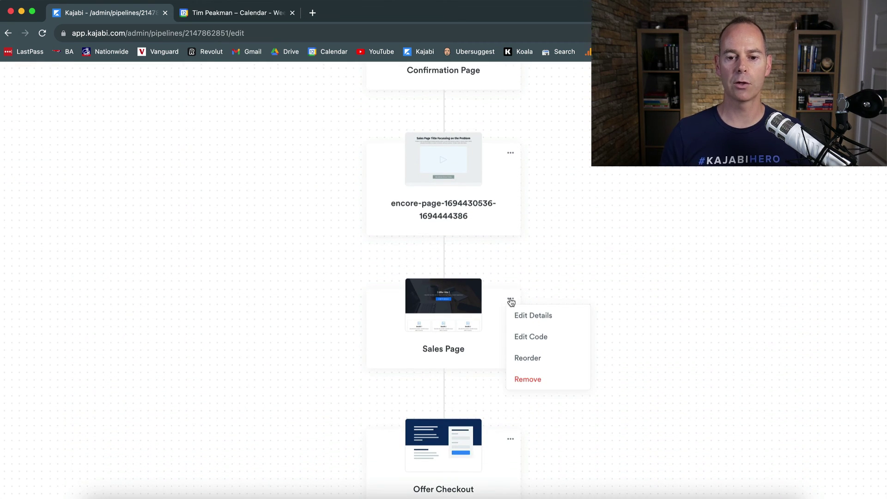
click(522, 378)
click(554, 207)
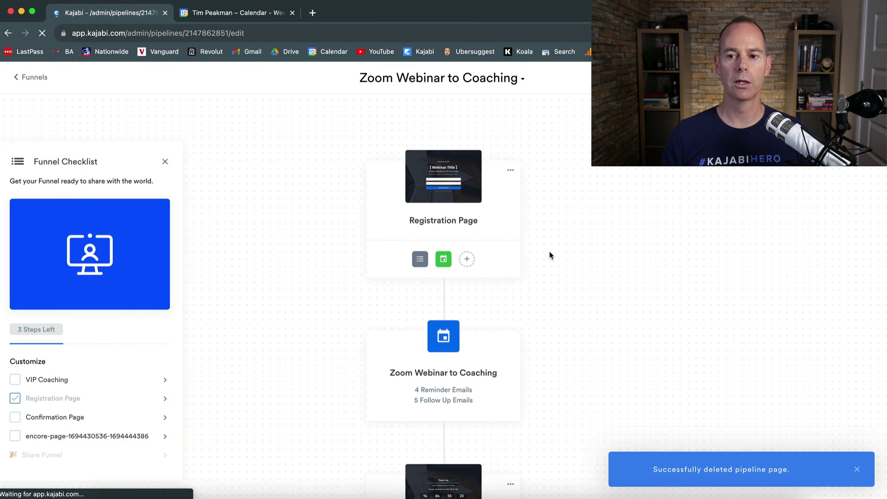
scroll(550, 255, down, 1)
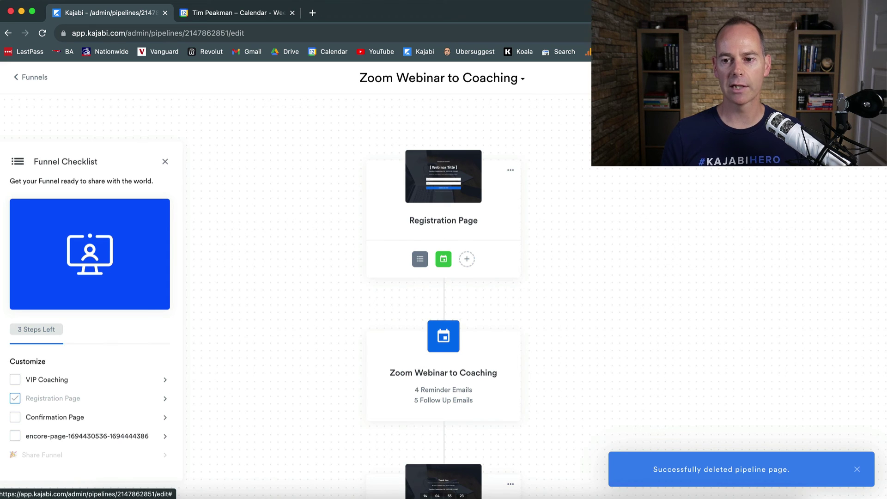
- Copy the Zoom Webinar to Coaching funnel's URL from the editor header to the clipboard
click(637, 77)
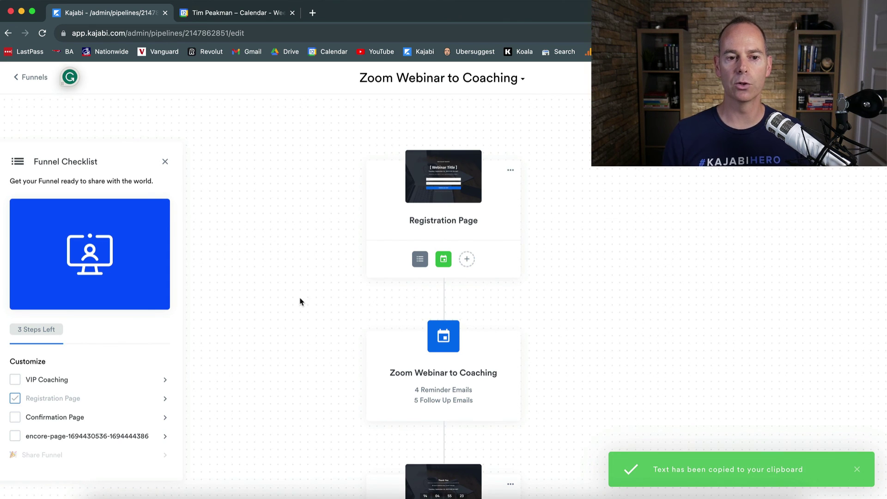
scroll(322, 316, down, 3)
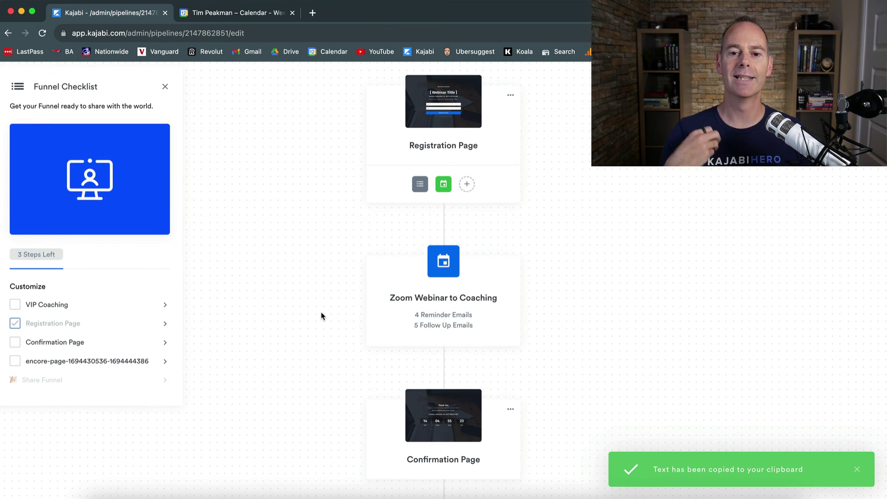
scroll(322, 316, up, 3)
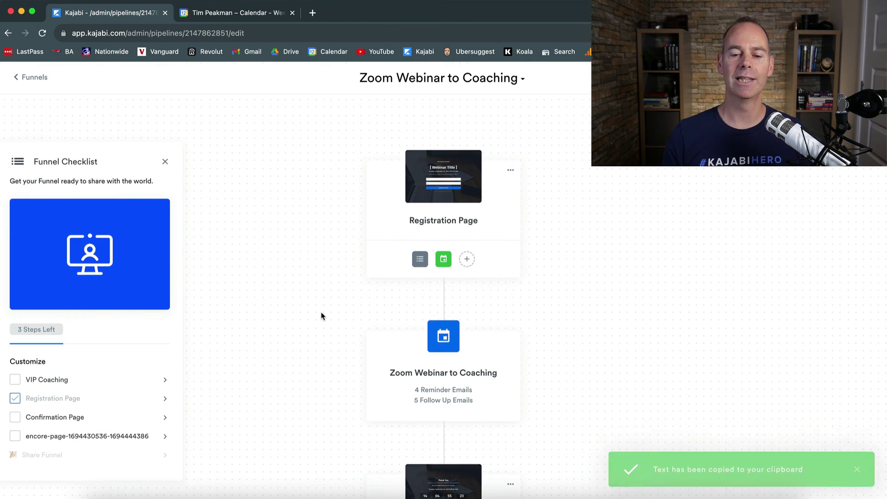